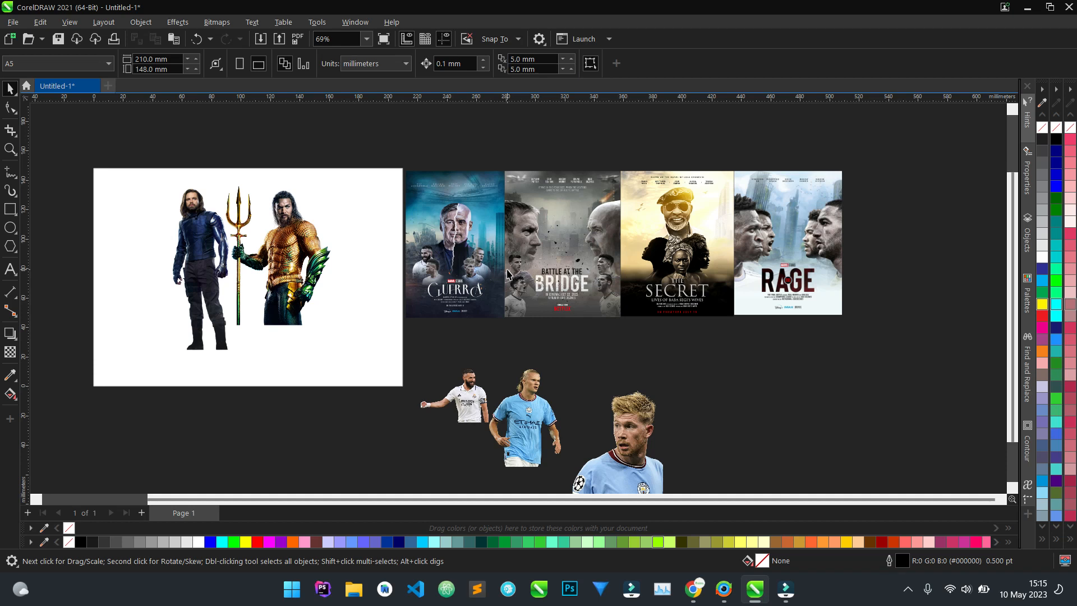
# Examine the four finished movie-style posters beside the page: Guerra, Battle at the Bridge, The Secret and Rage
pyautogui.scroll(2, 511, 242)
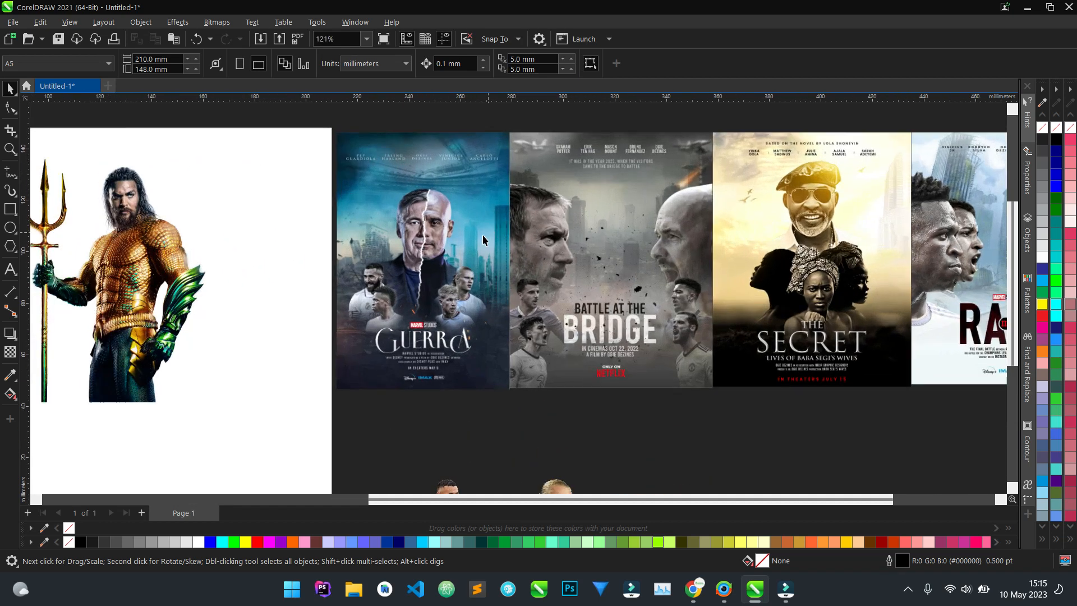
pyautogui.scroll(-1, 508, 242)
pyautogui.scroll(1, 516, 247)
pyautogui.scroll(4, 426, 253)
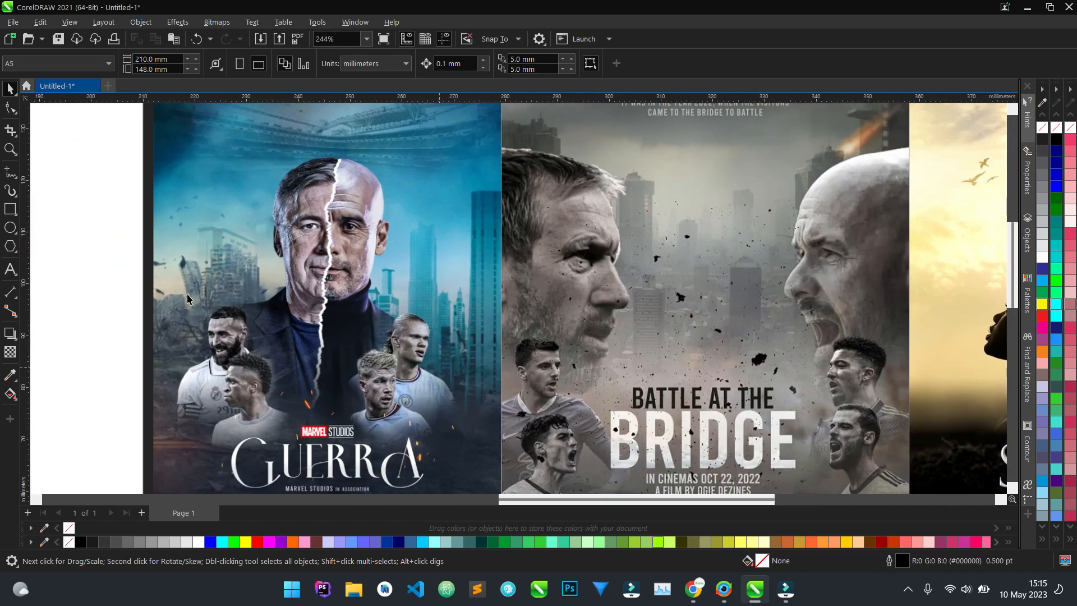
pyautogui.scroll(-2, 194, 305)
pyautogui.scroll(2, 485, 313)
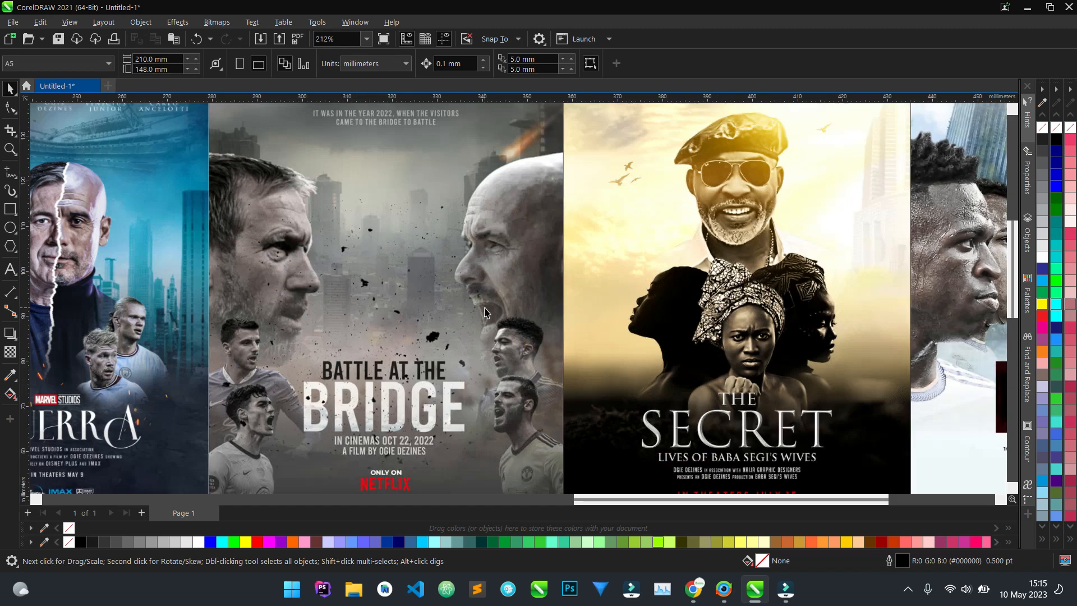
pyautogui.scroll(-2, 201, 353)
pyautogui.scroll(2, 651, 331)
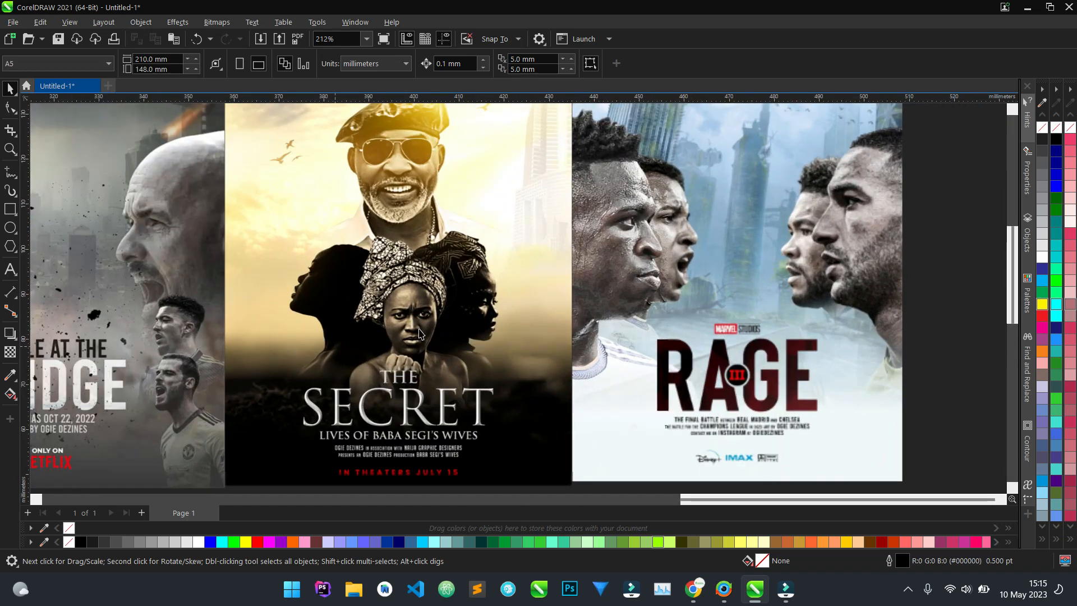
pyautogui.scroll(-2, 570, 311)
pyautogui.scroll(2, 752, 200)
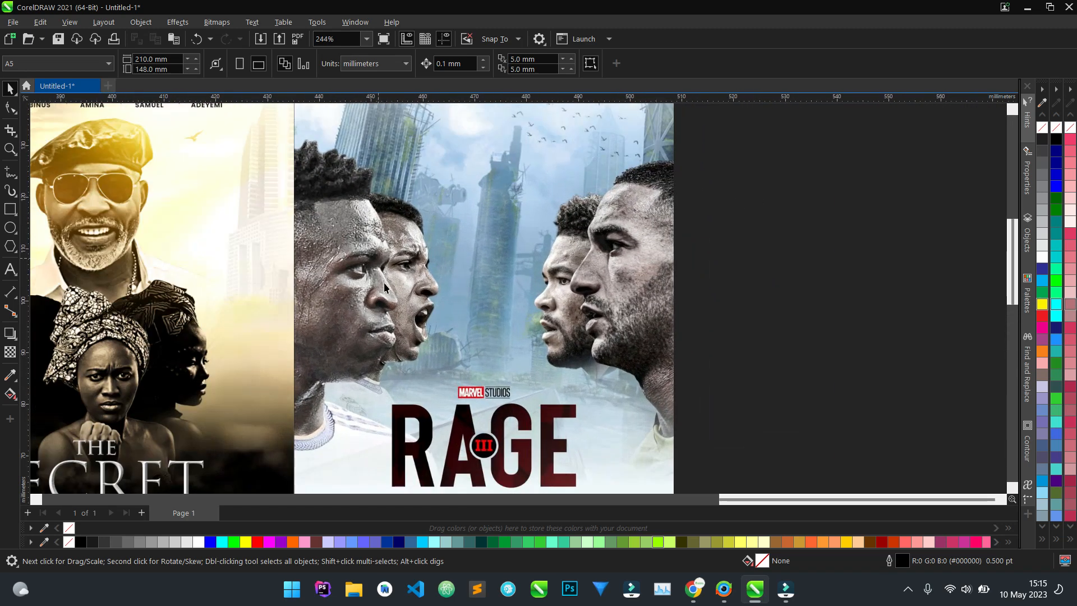
# Examine the three footballer cutouts below the posters and compare them with the page's two character images
pyautogui.scroll(-4, 385, 287)
pyautogui.scroll(1, 360, 382)
pyautogui.scroll(-3, 359, 381)
pyautogui.scroll(4, 428, 414)
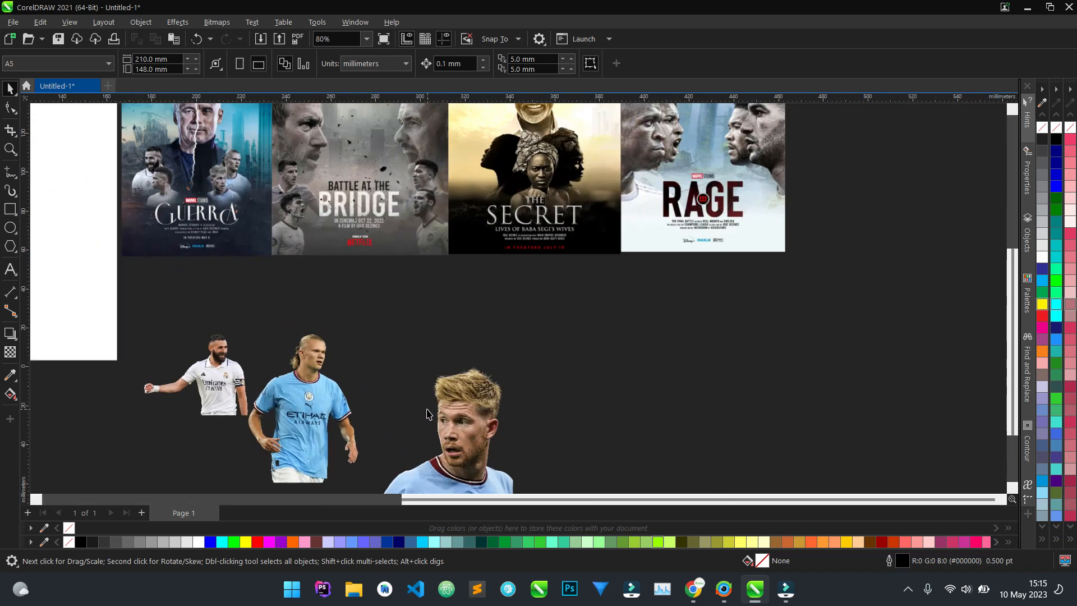
pyautogui.scroll(-1, 181, 378)
pyautogui.scroll(4, 183, 356)
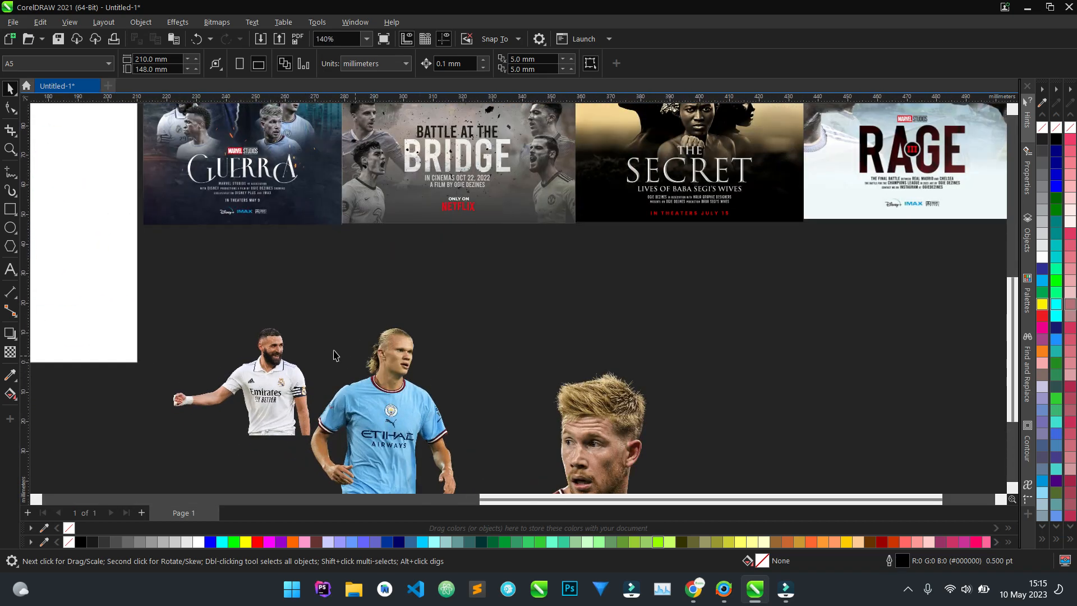
pyautogui.scroll(-4, 334, 355)
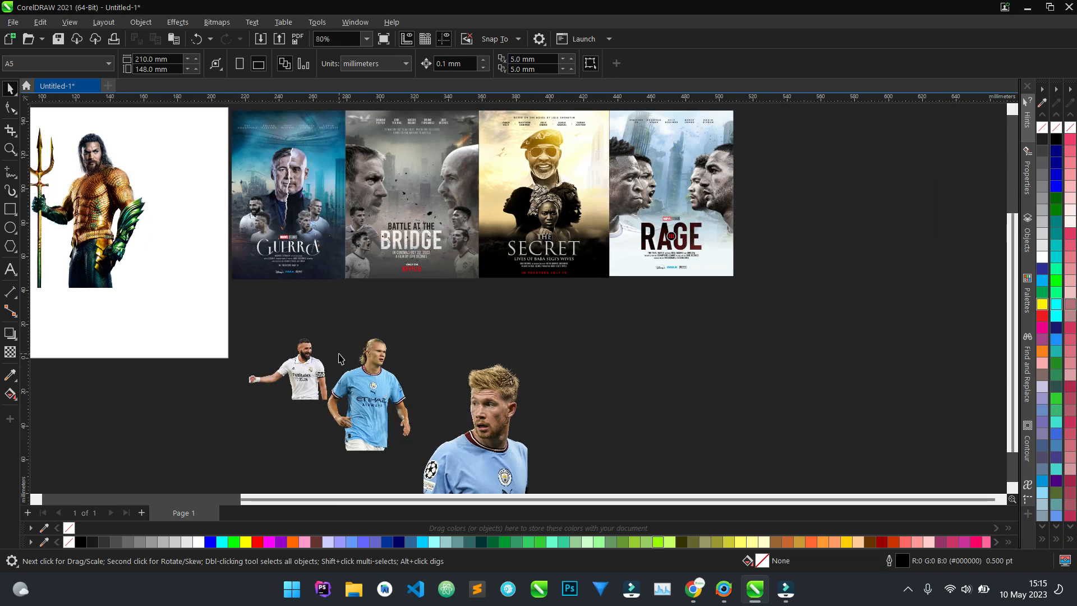
pyautogui.scroll(-5, 555, 385)
pyautogui.scroll(6, 221, 275)
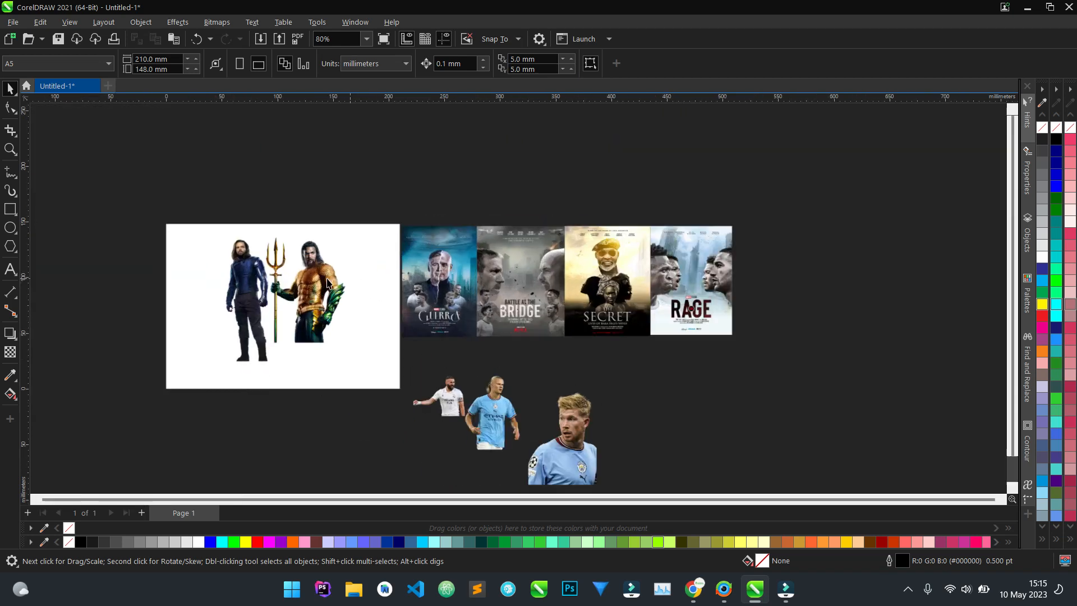
# Move the man in the blue suit to the page's left side and shift the trident figure slightly left
pyautogui.moveTo(220, 273); pyautogui.dragTo(123, 284)
pyautogui.click(322, 285)
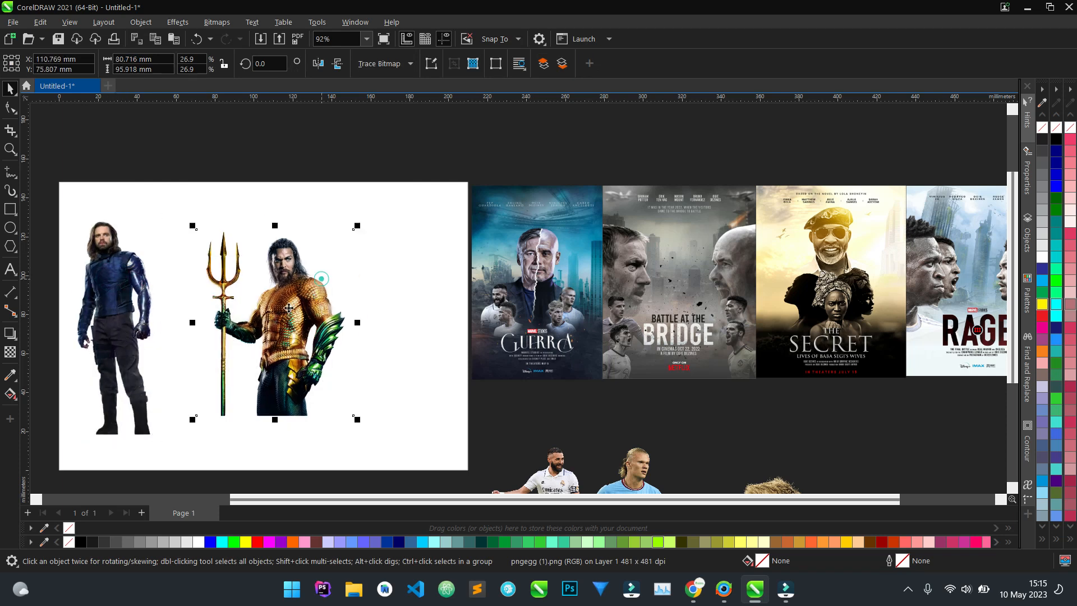
pyautogui.moveTo(308, 288)
pyautogui.mouseDown()
pyautogui.moveTo(276, 289)
pyautogui.moveTo(290, 289)
pyautogui.mouseUp()
pyautogui.click(353, 151)
pyautogui.scroll(2, 257, 315)
pyautogui.scroll(2, 281, 284)
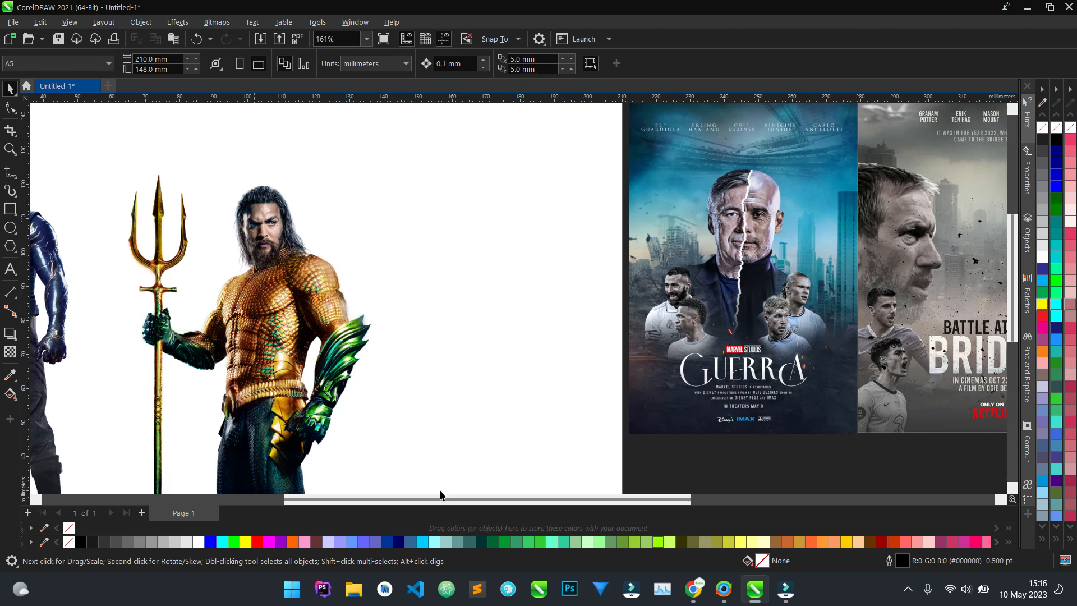
pyautogui.click(284, 310)
pyautogui.scroll(-2, 301, 302)
pyautogui.scroll(2, 301, 303)
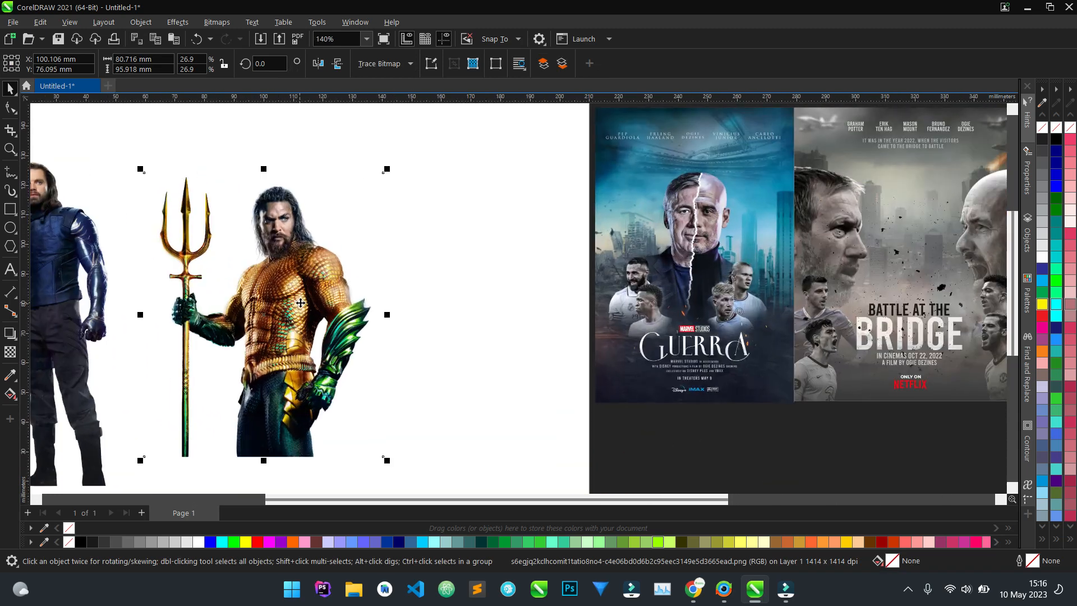
pyautogui.scroll(2, 297, 235)
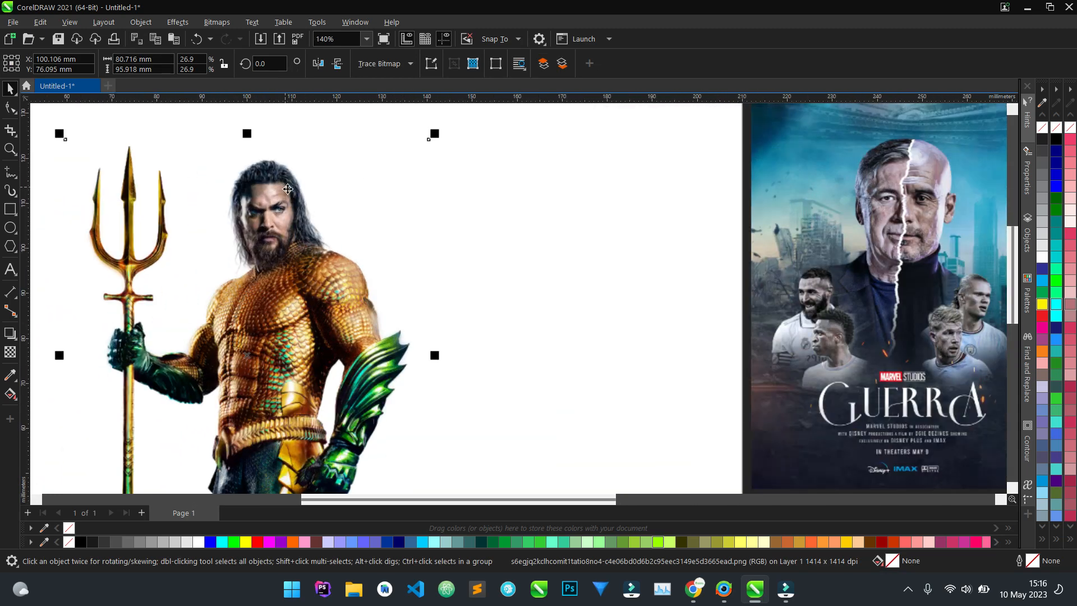
pyautogui.scroll(-3, 300, 225)
# Move the man in the blue suit to the other side of the trident figure, right beside its shoulder
pyautogui.moveTo(109, 244); pyautogui.dragTo(298, 250)
pyautogui.click(339, 230)
pyautogui.click(330, 238)
pyautogui.click(303, 256)
pyautogui.moveTo(298, 243); pyautogui.dragTo(300, 247)
pyautogui.click(452, 219)
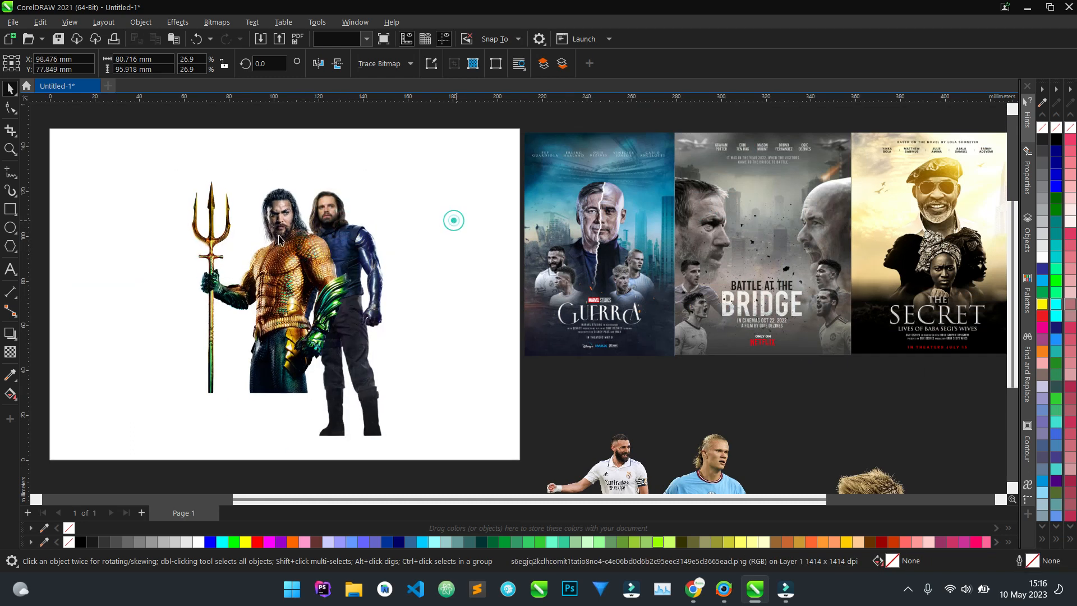
# Shift the trident figure left on the page and move the man in blue farther right, leaving a clear gap between them
pyautogui.scroll(1, 283, 224)
pyautogui.doubleClick(284, 213)
pyautogui.scroll(-1, 312, 282)
pyautogui.moveTo(263, 289); pyautogui.dragTo(268, 289)
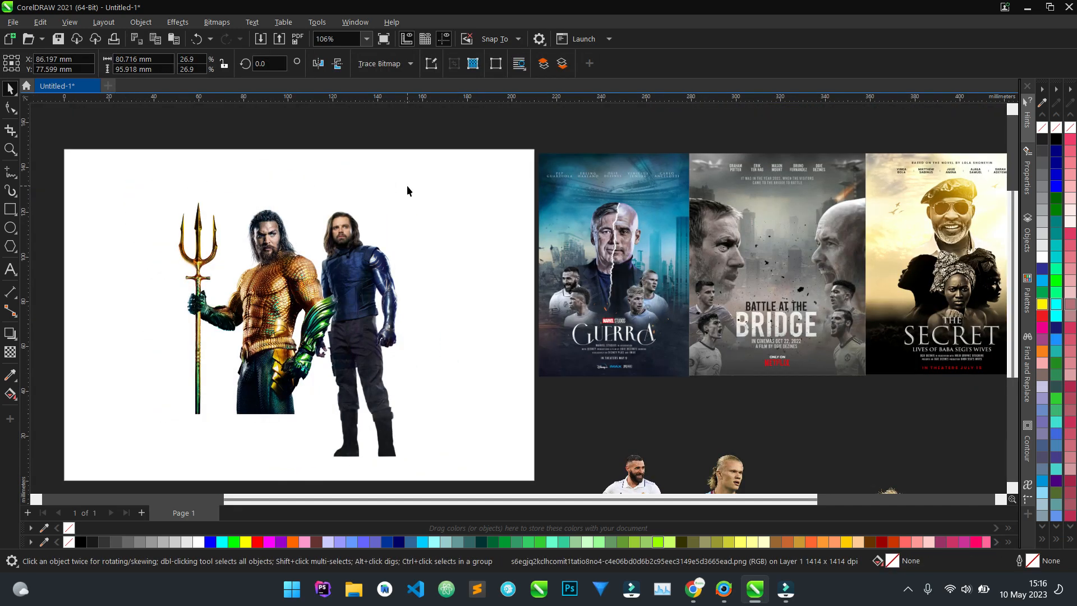
pyautogui.click(406, 186)
pyautogui.moveTo(365, 255); pyautogui.dragTo(429, 262)
pyautogui.click(369, 195)
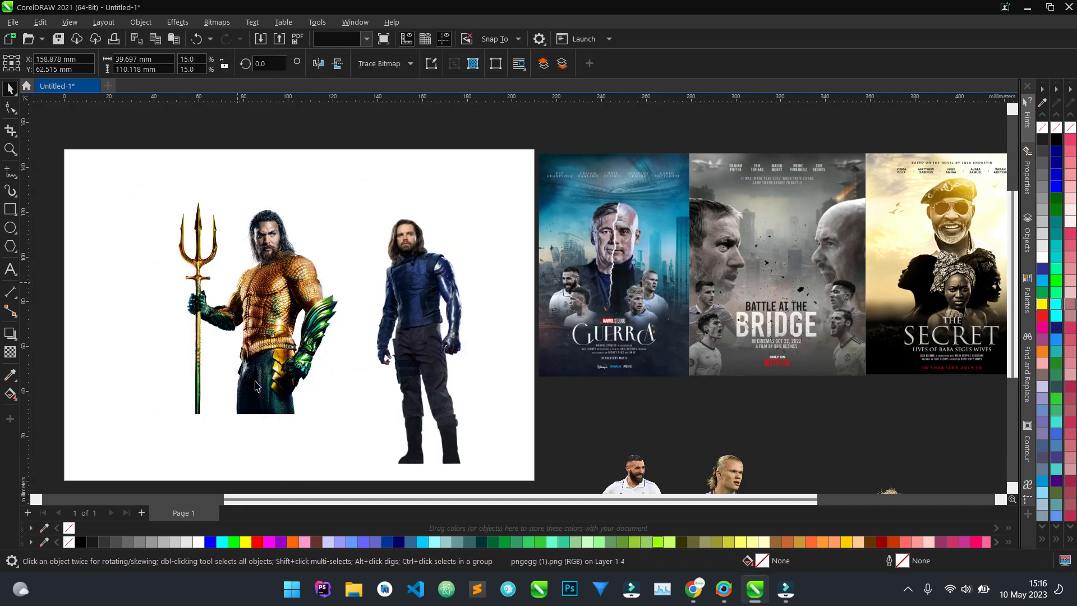
pyautogui.scroll(1, 314, 281)
pyautogui.click(249, 285)
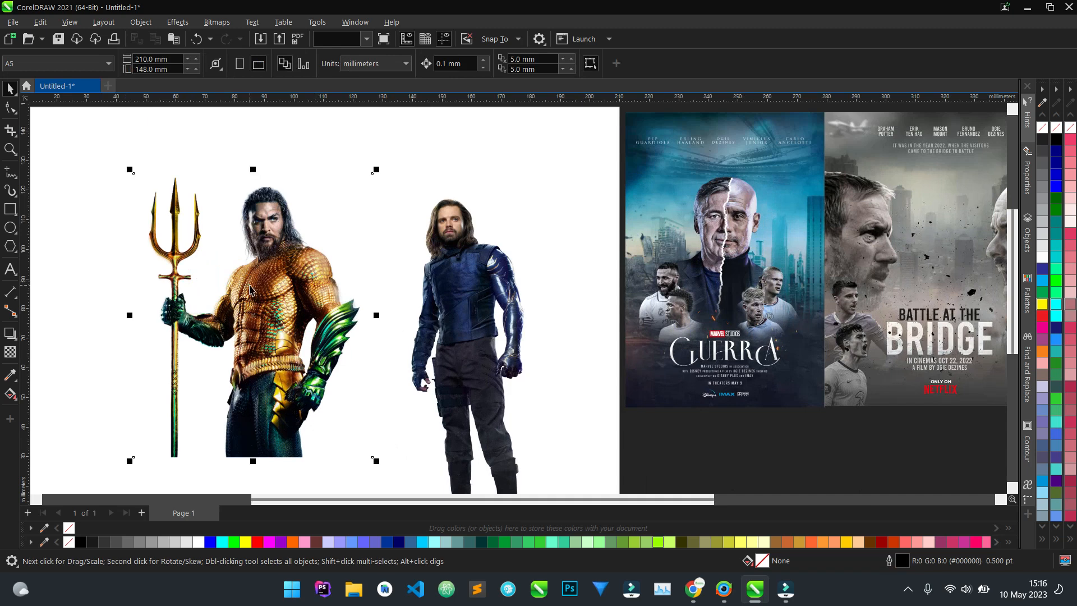
pyautogui.scroll(1, 310, 280)
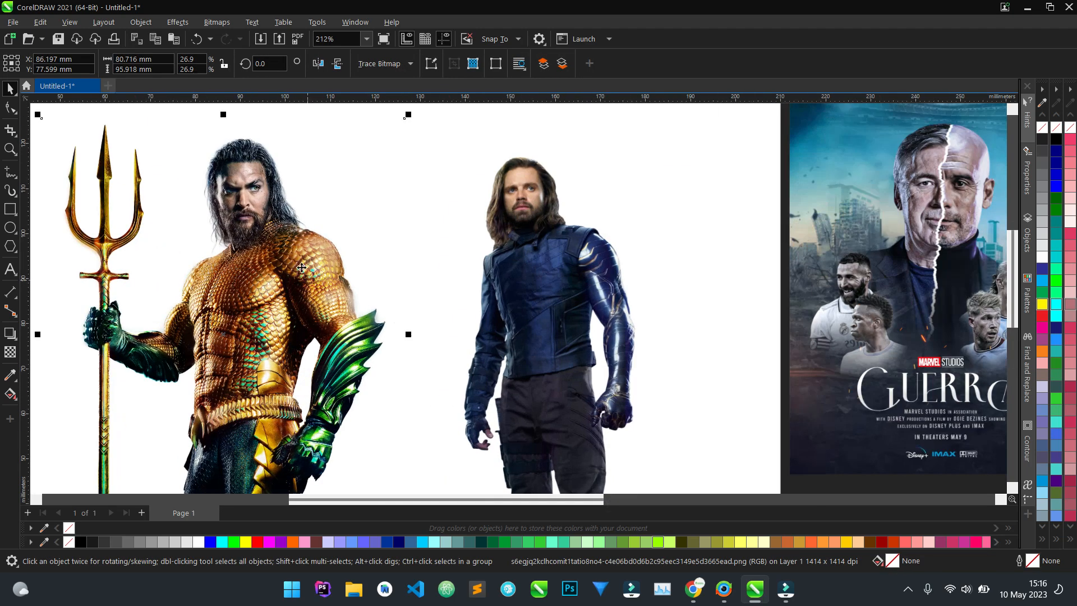
pyautogui.click(178, 22)
pyautogui.moveTo(216, 72)
pyautogui.click(355, 89)
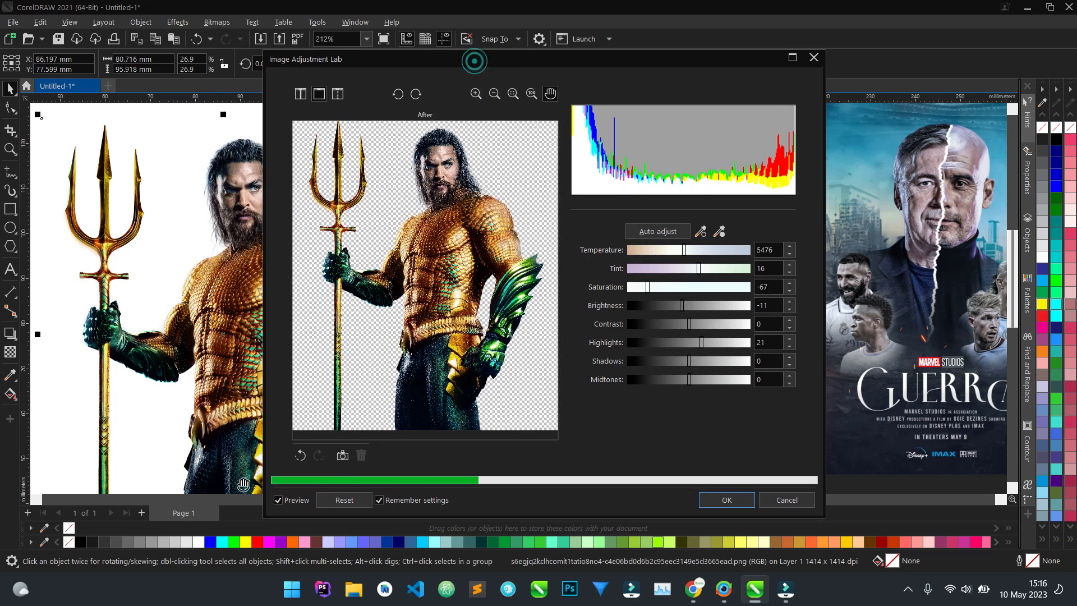
pyautogui.click(335, 500)
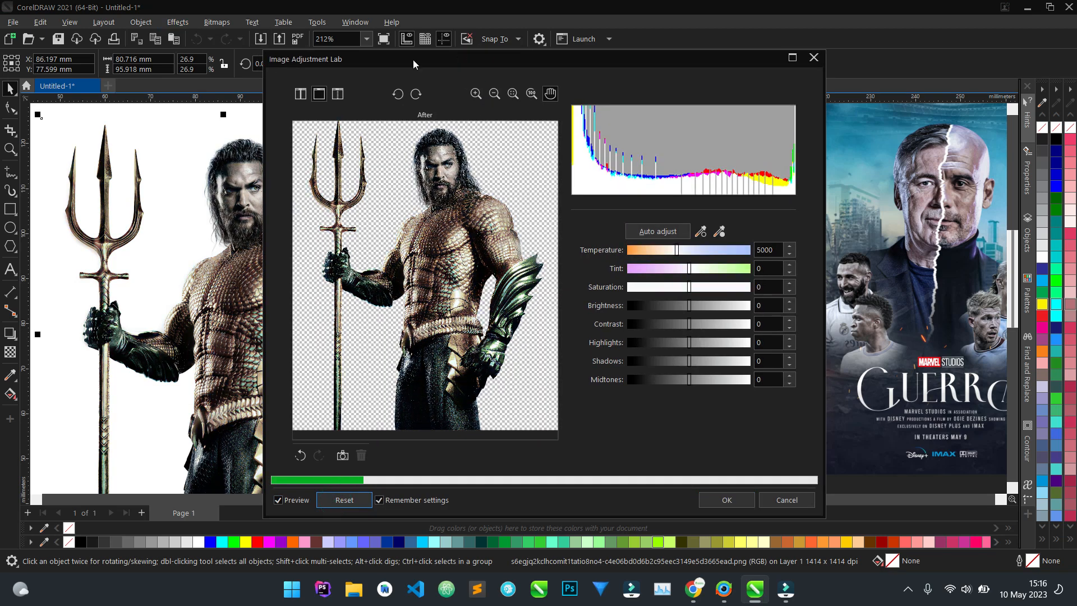
pyautogui.moveTo(416, 58); pyautogui.dragTo(528, 109)
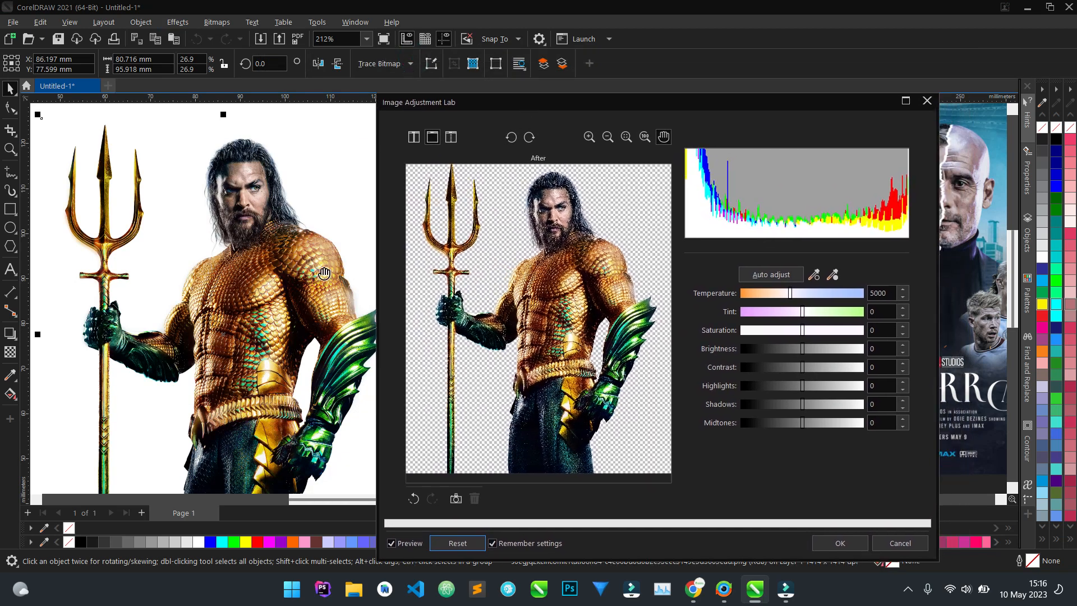
pyautogui.click(897, 542)
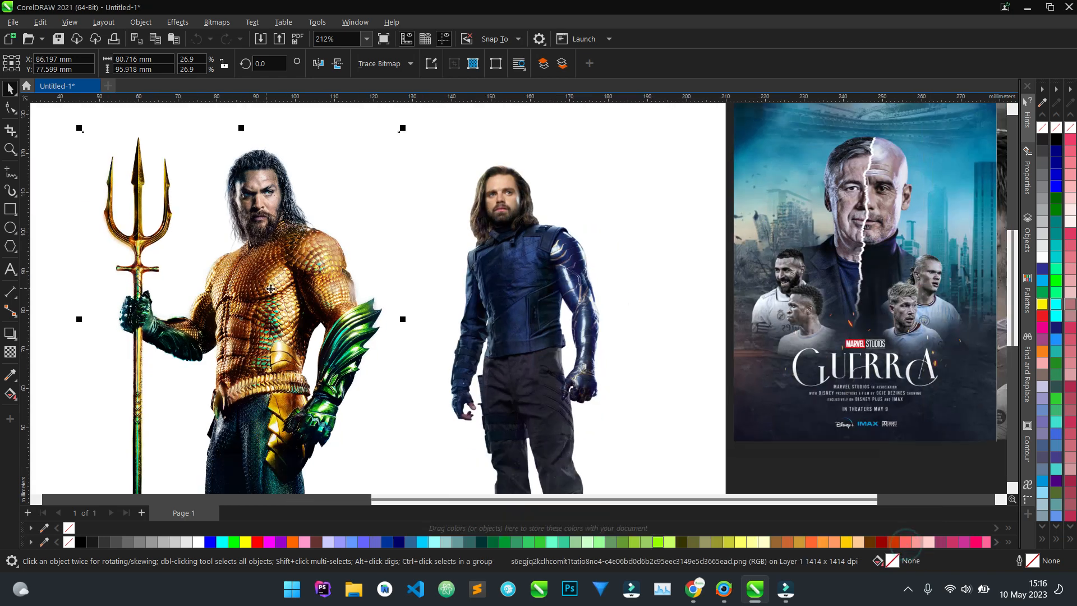
# Duplicate the trident figure, with the two versions side by side and the second one at about X 44.9 mm, Y 75 mm
pyautogui.scroll(-3, 193, 278)
pyautogui.moveTo(193, 278); pyautogui.dragTo(220, 300)
pyautogui.rightClick(197, 294)
pyautogui.scroll(1, 203, 297)
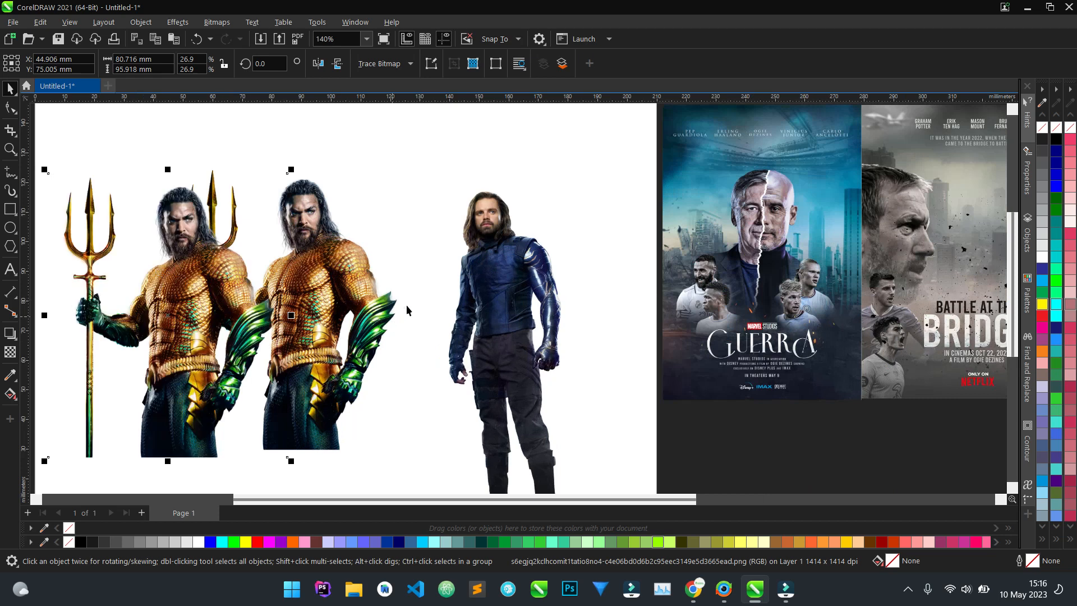
# Open the trident figure nearest the man in blue in the Image Adjustment Lab and reset all adjustments to their defaults
pyautogui.scroll(1, 421, 298)
pyautogui.click(361, 279)
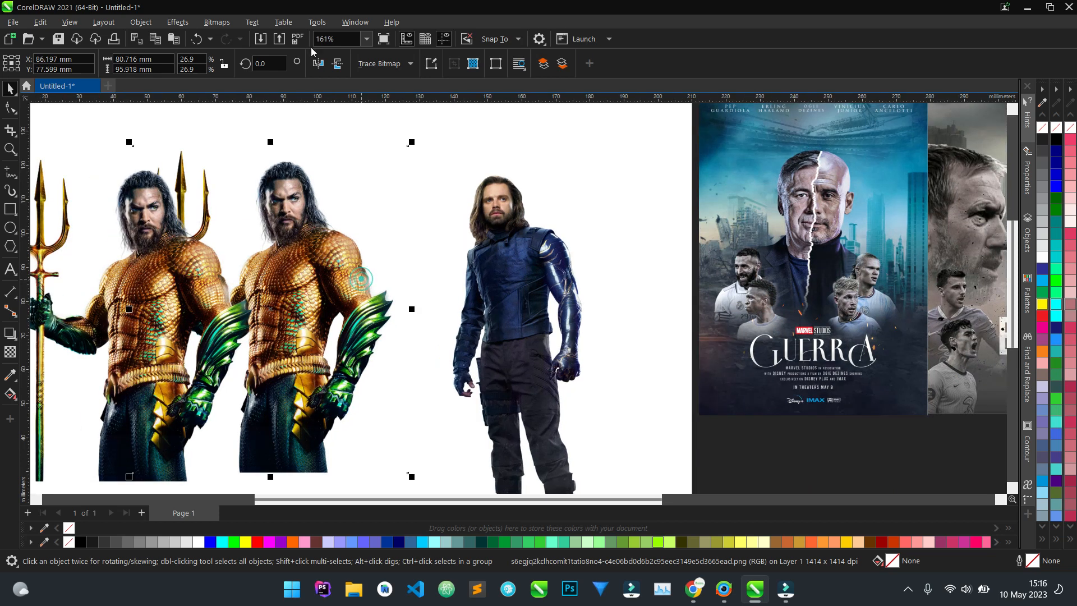
pyautogui.click(178, 22)
pyautogui.moveTo(218, 72)
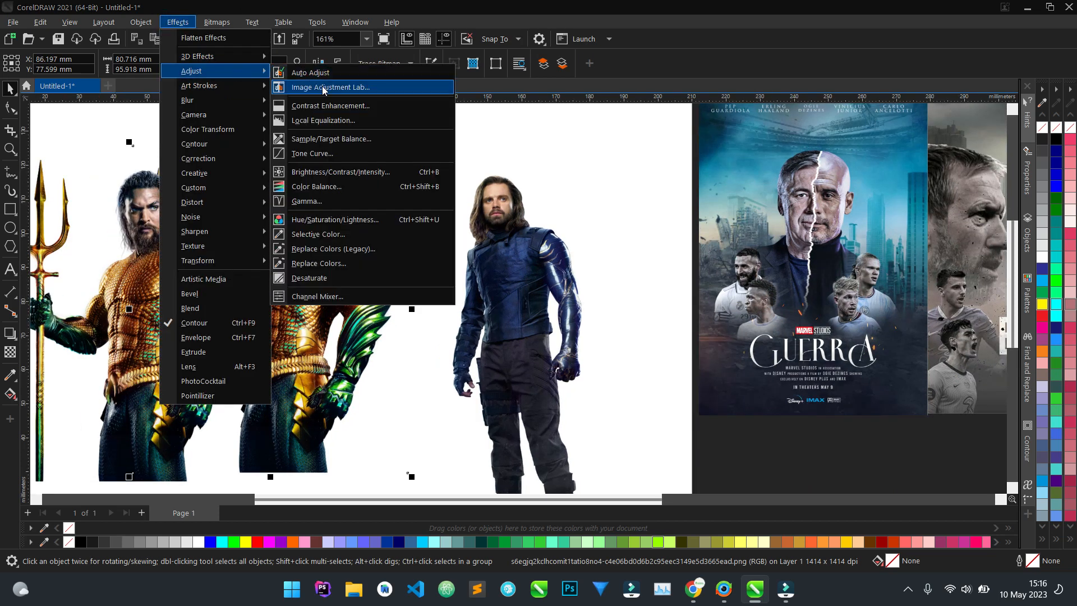
pyautogui.click(322, 86)
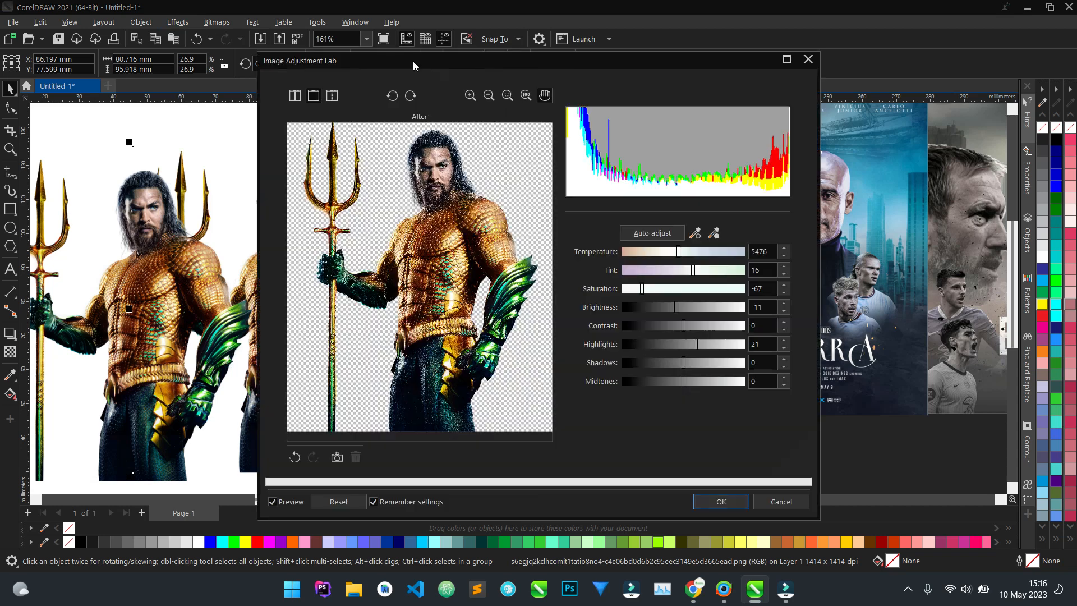
pyautogui.moveTo(413, 62); pyautogui.dragTo(551, 63)
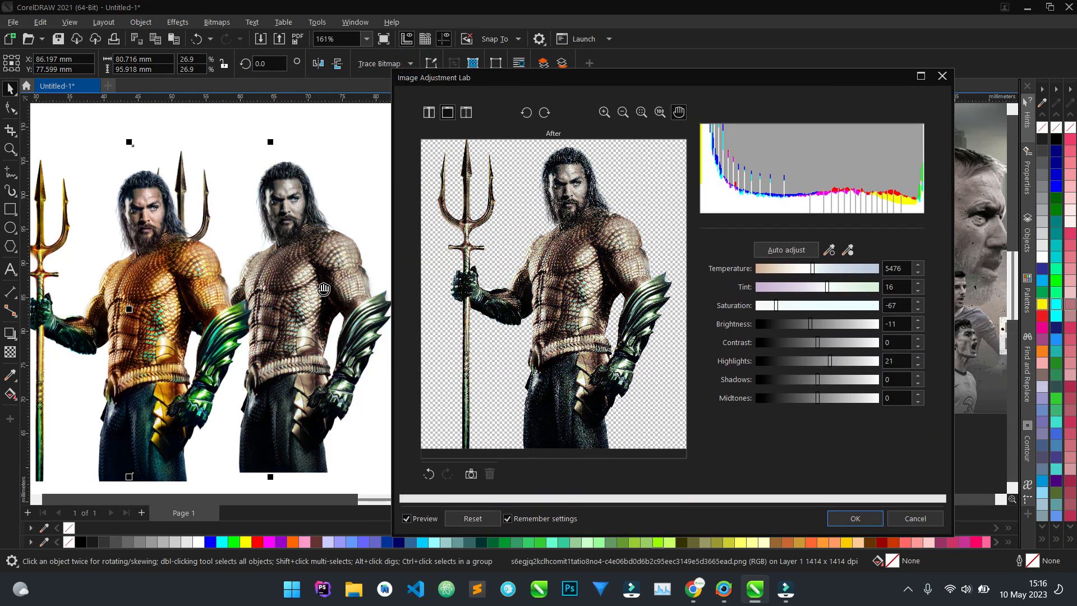
pyautogui.scroll(2, 320, 283)
pyautogui.click(473, 518)
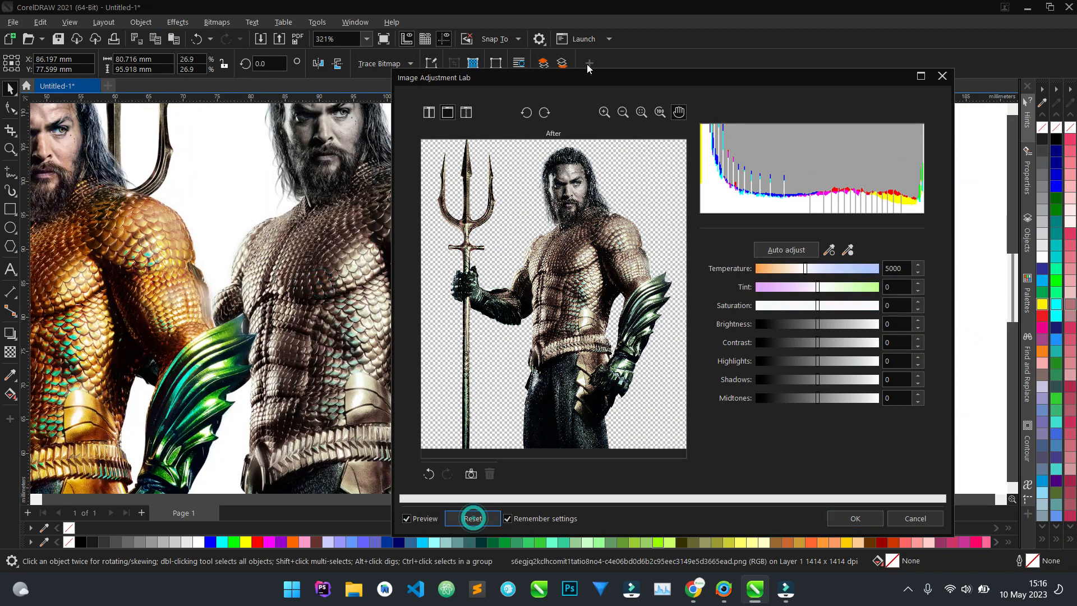
pyautogui.moveTo(550, 77); pyautogui.dragTo(648, 64)
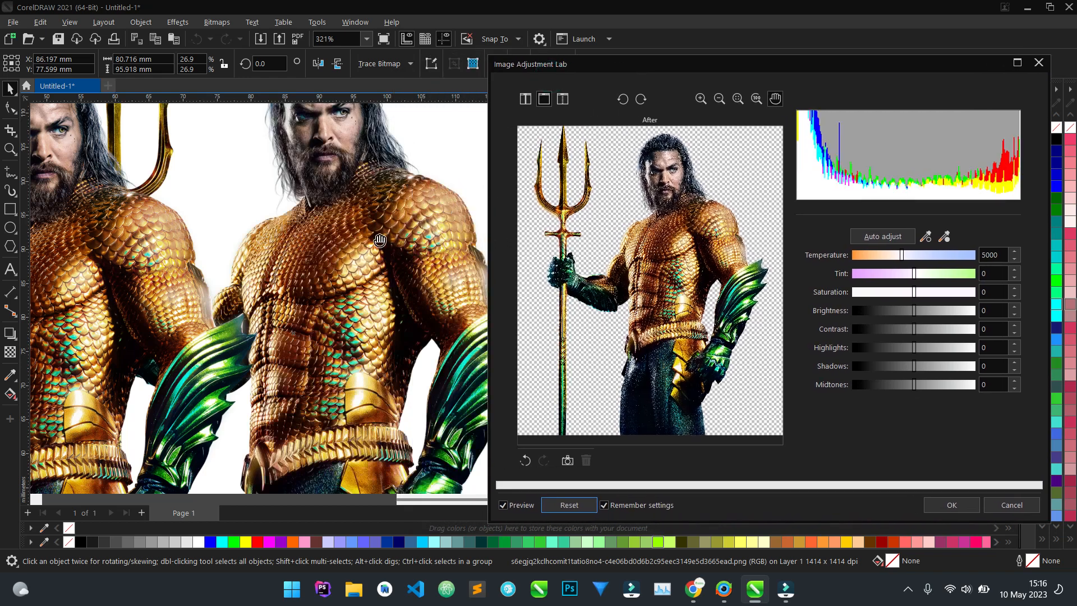
# Lower the trident figure's saturation to -47 in the Image Adjustment Lab
pyautogui.moveTo(376, 236); pyautogui.dragTo(395, 328)
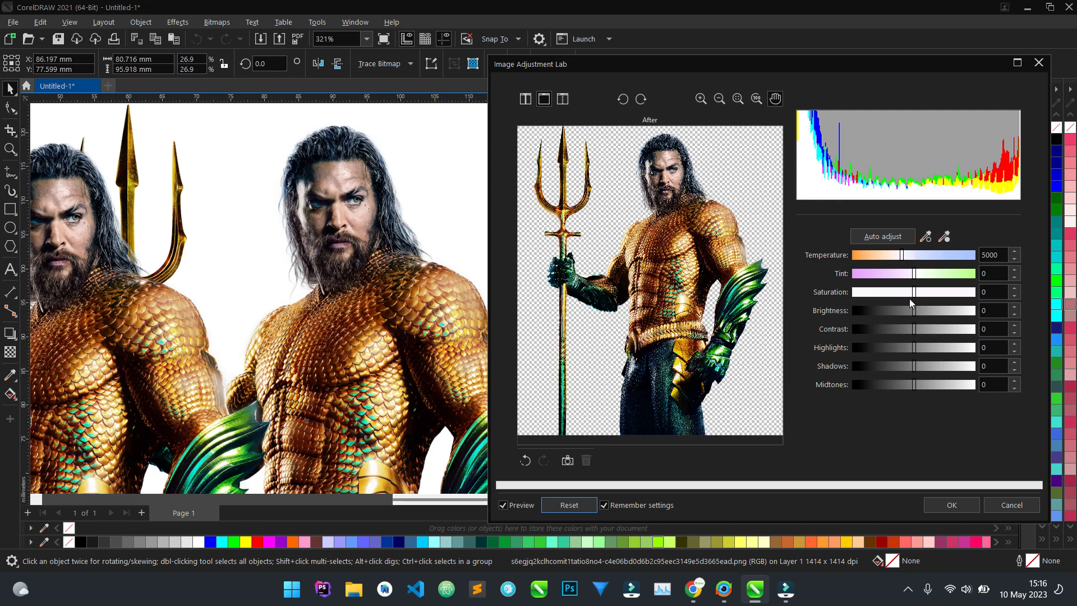
pyautogui.moveTo(914, 292); pyautogui.dragTo(894, 297)
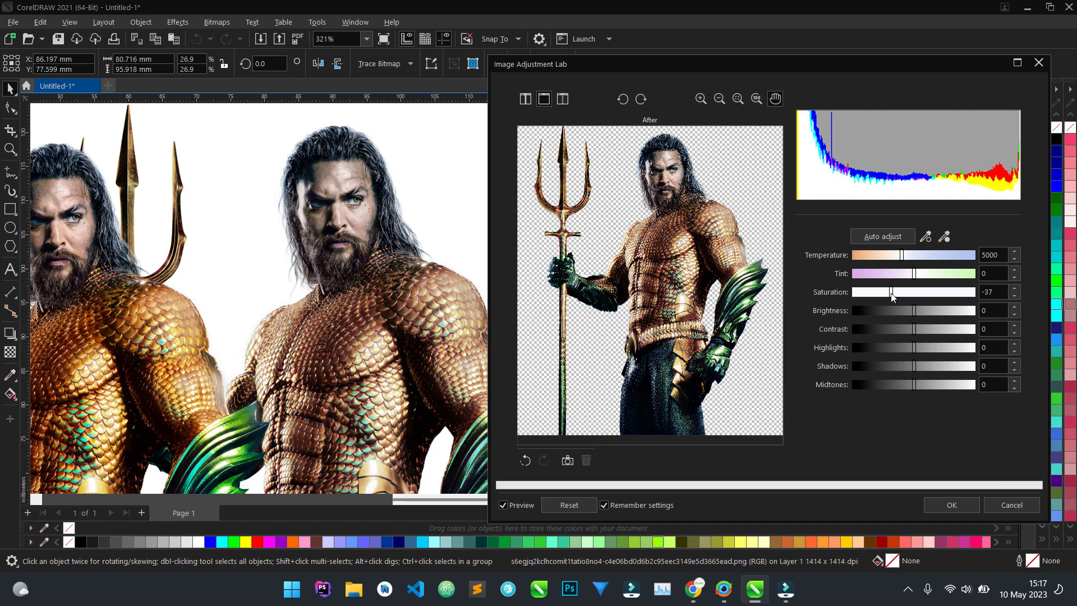
pyautogui.moveTo(893, 297); pyautogui.dragTo(884, 296)
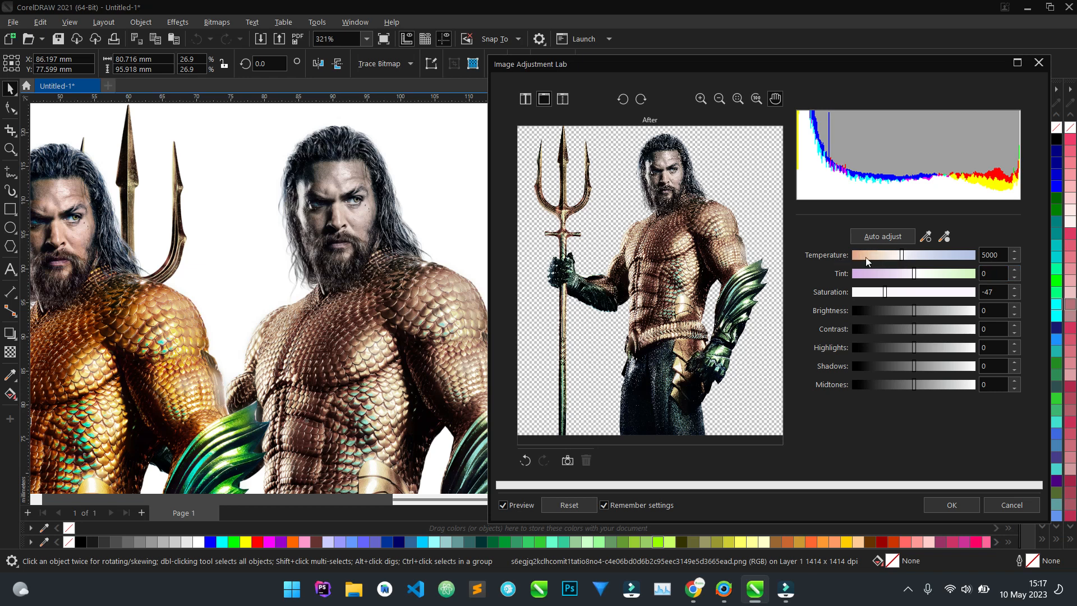
# Set the trident figure's color temperature to 6640 and its brightness to -9
pyautogui.click(986, 254)
pyautogui.moveTo(903, 256); pyautogui.dragTo(939, 259)
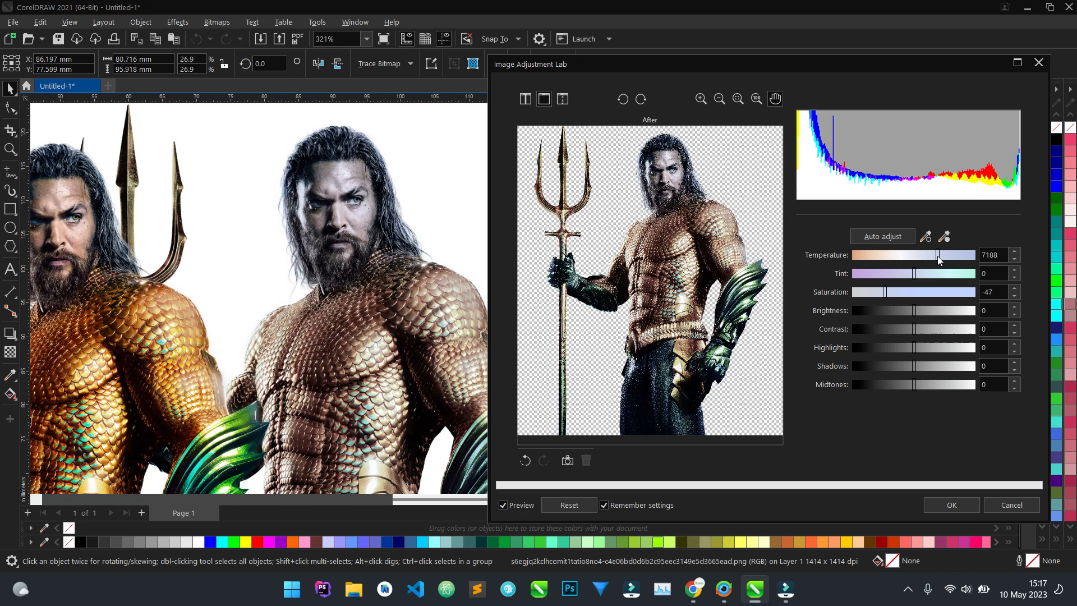
pyautogui.moveTo(938, 258); pyautogui.dragTo(928, 257)
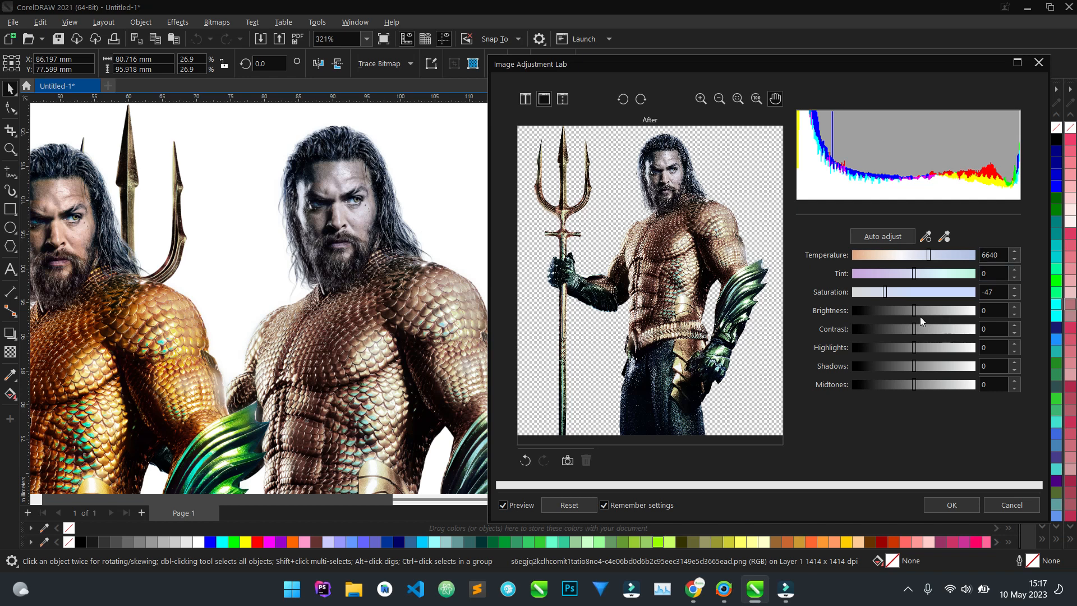
pyautogui.moveTo(912, 313); pyautogui.dragTo(909, 312)
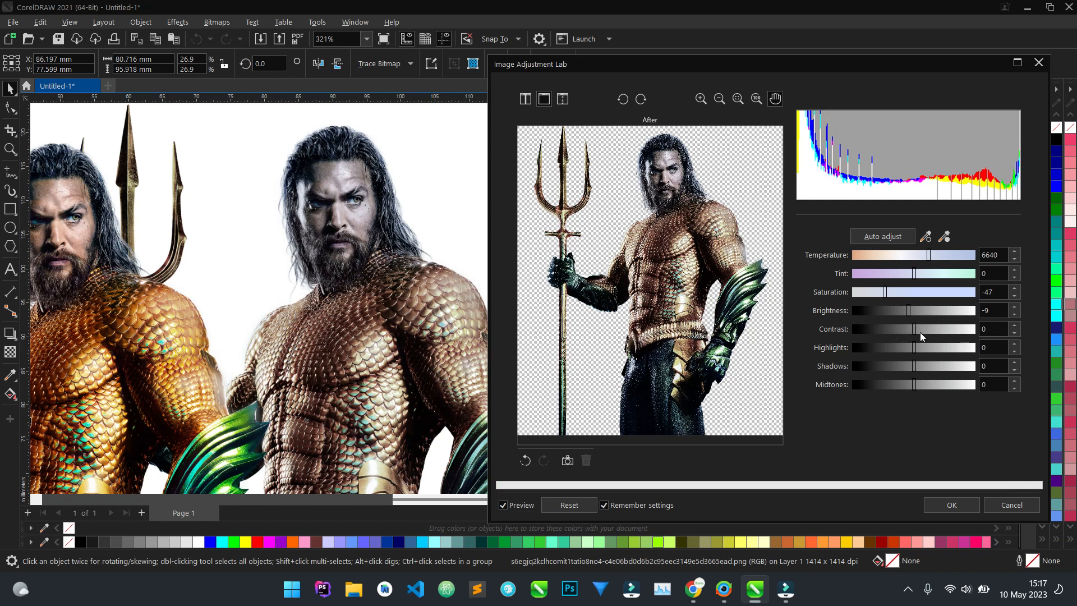
# Apply the trident figure's adjustments and delete its unadjusted, brighter version
pyautogui.click(951, 505)
pyautogui.scroll(-3, 473, 243)
pyautogui.scroll(2, 475, 280)
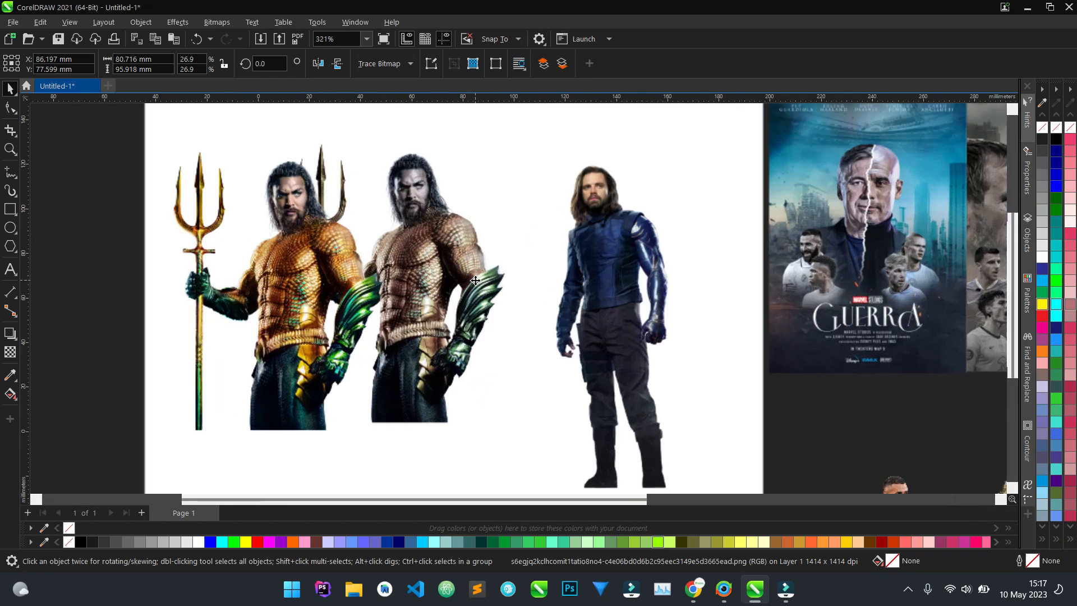
pyautogui.click(522, 162)
pyautogui.scroll(2, 522, 159)
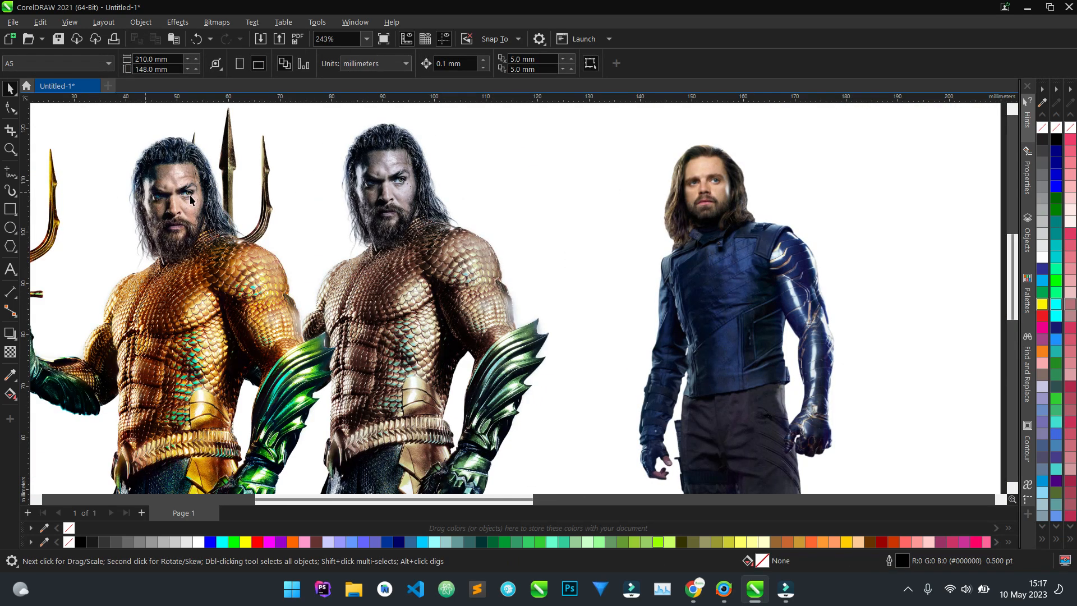
pyautogui.click(188, 223)
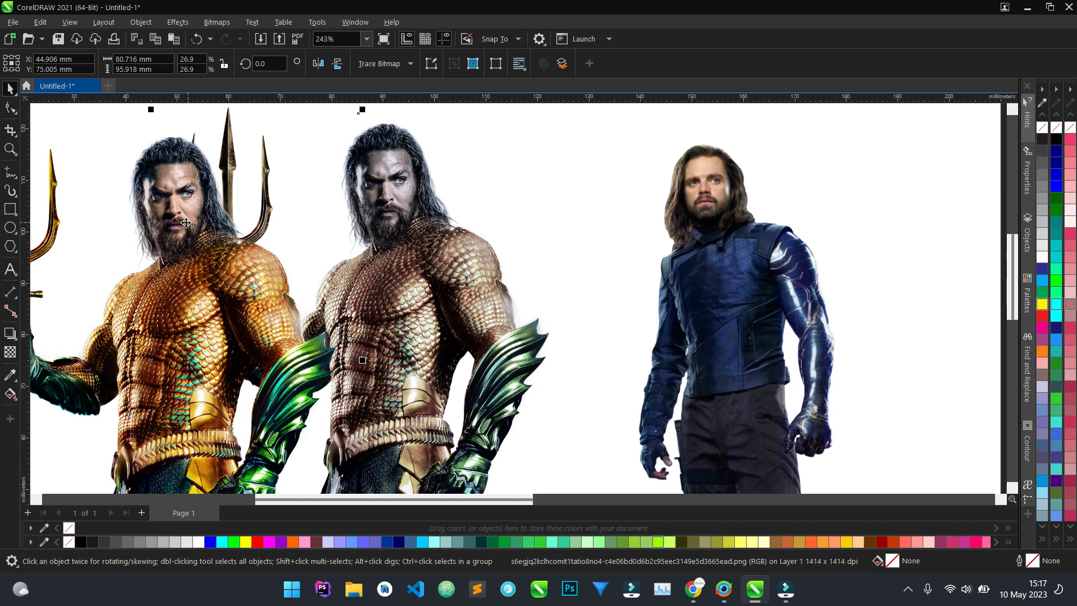
pyautogui.press('Delete')
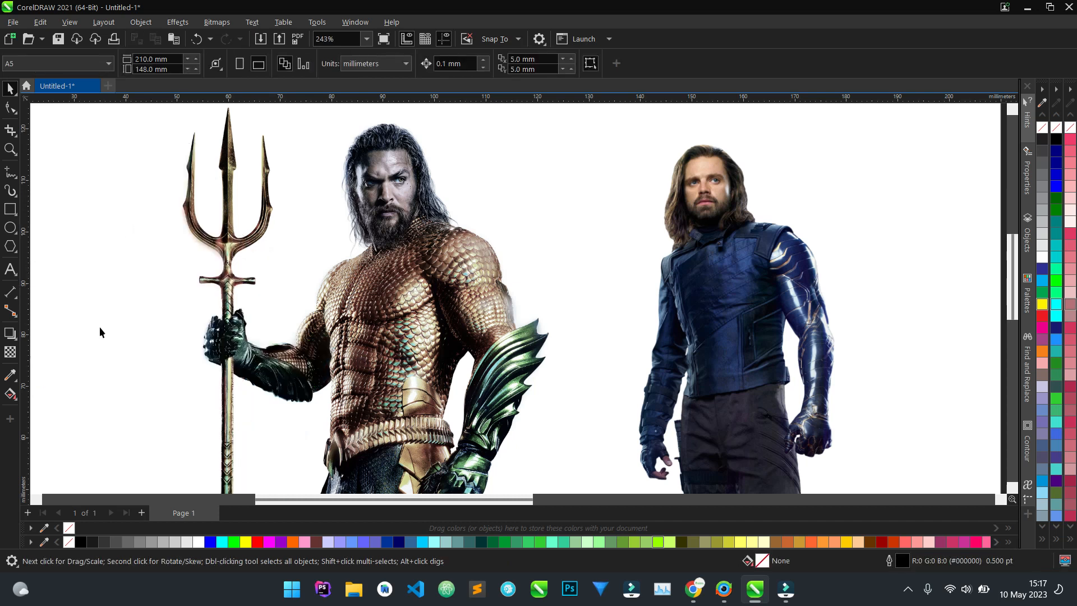
# Move the man in blue partly behind the trident figure, beside its shoulder, at about X 115.6 mm, Y 63.6 mm
pyautogui.click(748, 294)
pyautogui.moveTo(750, 306); pyautogui.dragTo(515, 288)
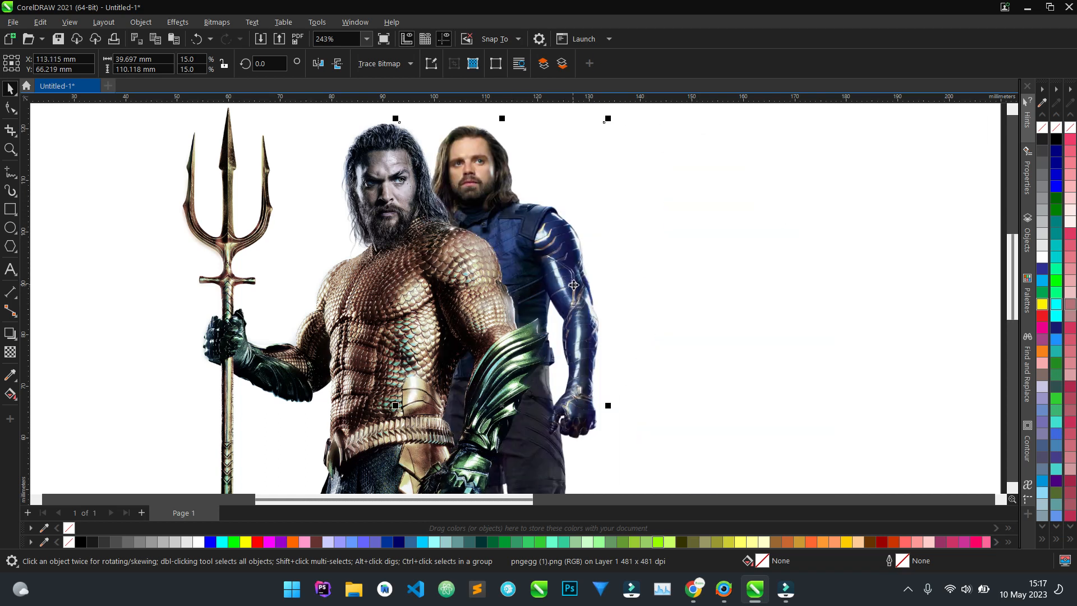
pyautogui.press('Right')
pyautogui.press('Right')
pyautogui.press('Right')
pyautogui.press('Right')
pyautogui.press('Right')
pyautogui.press('Right')
pyautogui.press('Right')
pyautogui.press('Right')
pyautogui.press('Right')
pyautogui.press('Right')
pyautogui.press('Right')
pyautogui.press('Right')
pyautogui.press('Right')
pyautogui.press('Right')
pyautogui.press('Right')
pyautogui.press('Right')
pyautogui.press('Right')
pyautogui.press('Right')
pyautogui.press('Right')
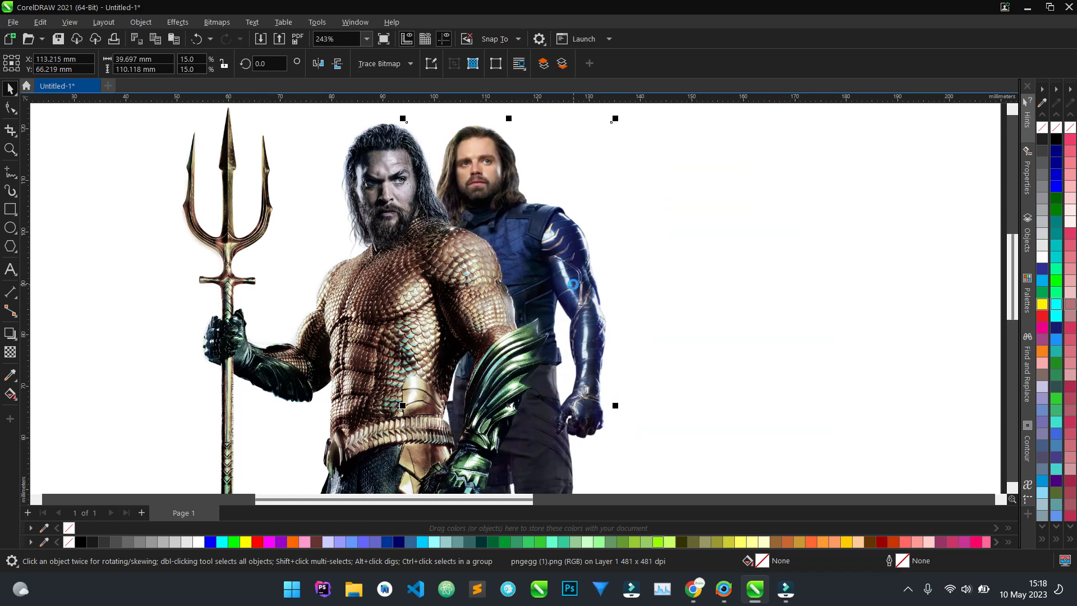
pyautogui.press('Right')
pyautogui.press('Down')
pyautogui.press('Down')
pyautogui.press('Down')
pyautogui.press('Down')
pyautogui.press('Down')
pyautogui.press('Down')
pyautogui.press('Down')
pyautogui.press('Down')
pyautogui.press('Down')
pyautogui.press('Down')
pyautogui.press('Down')
pyautogui.press('Down')
pyautogui.press('Down')
pyautogui.press('Down')
pyautogui.press('Down')
pyautogui.press('Down')
pyautogui.press('Down')
pyautogui.press('Down')
pyautogui.press('Down')
pyautogui.press('Down')
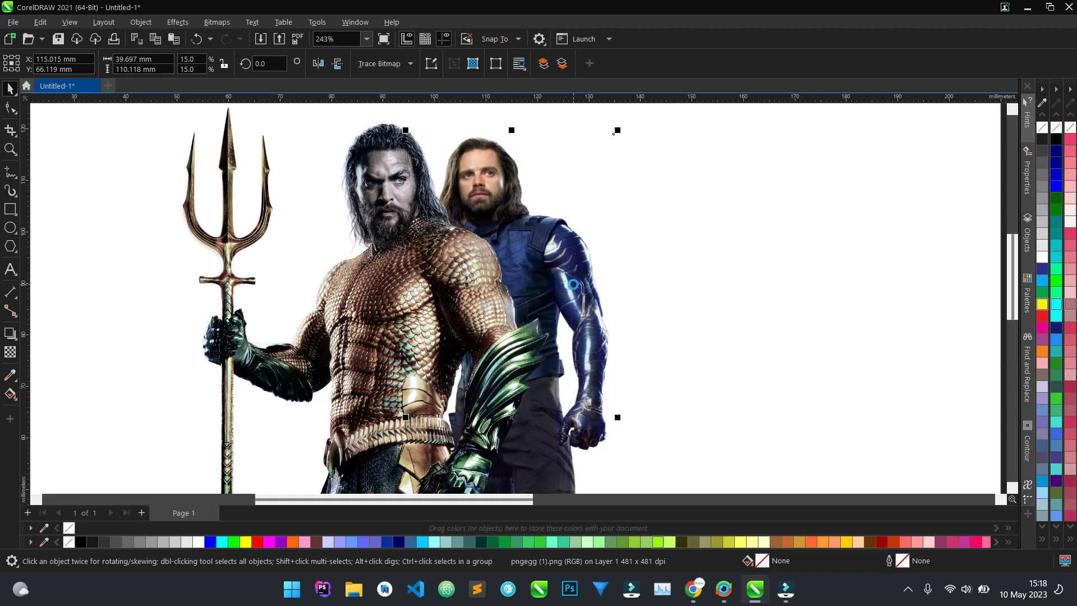
pyautogui.press('Down')
pyautogui.press('Right')
pyautogui.press('Right')
pyautogui.press('Right')
pyautogui.press('Right')
pyautogui.press('Right')
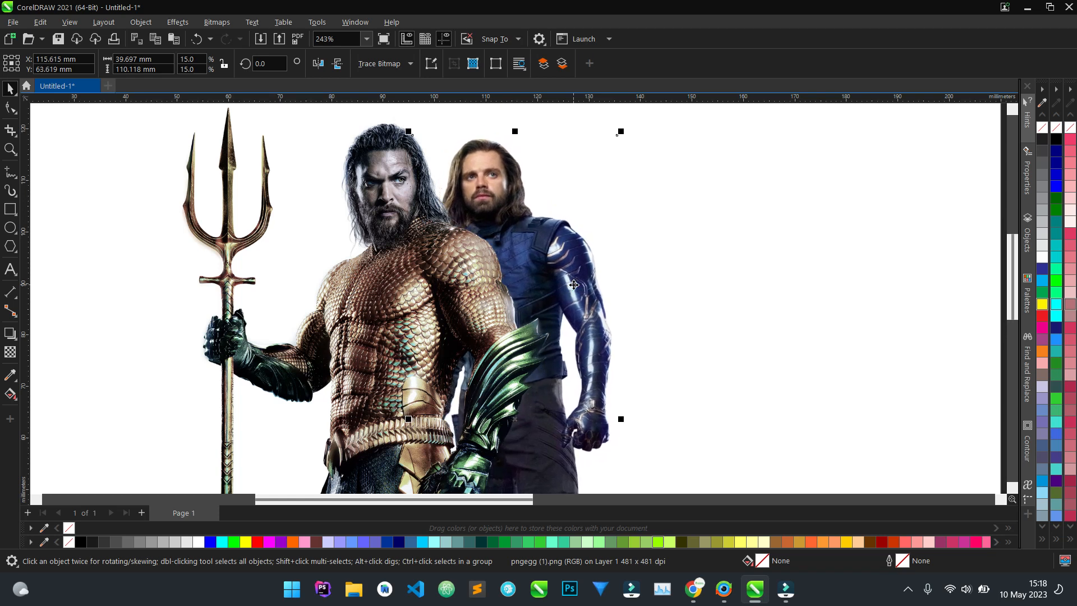
# Compare the color tones of the trident figure's face and the face of the man in blue
pyautogui.scroll(-2, 542, 312)
pyautogui.click(177, 279)
pyautogui.scroll(2, 171, 275)
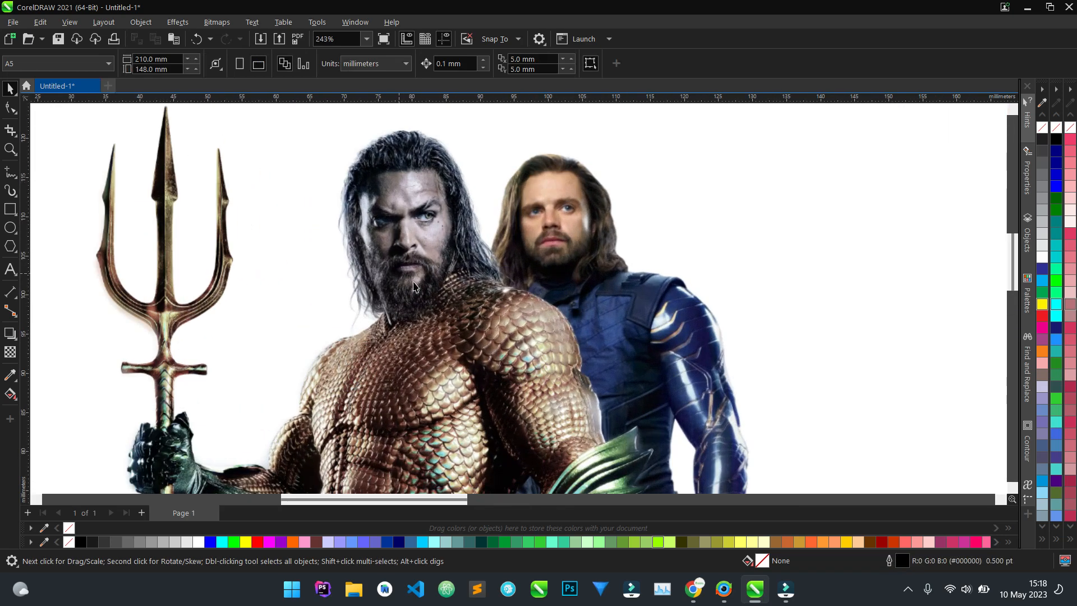
pyautogui.scroll(-2, 360, 211)
pyautogui.scroll(2, 501, 173)
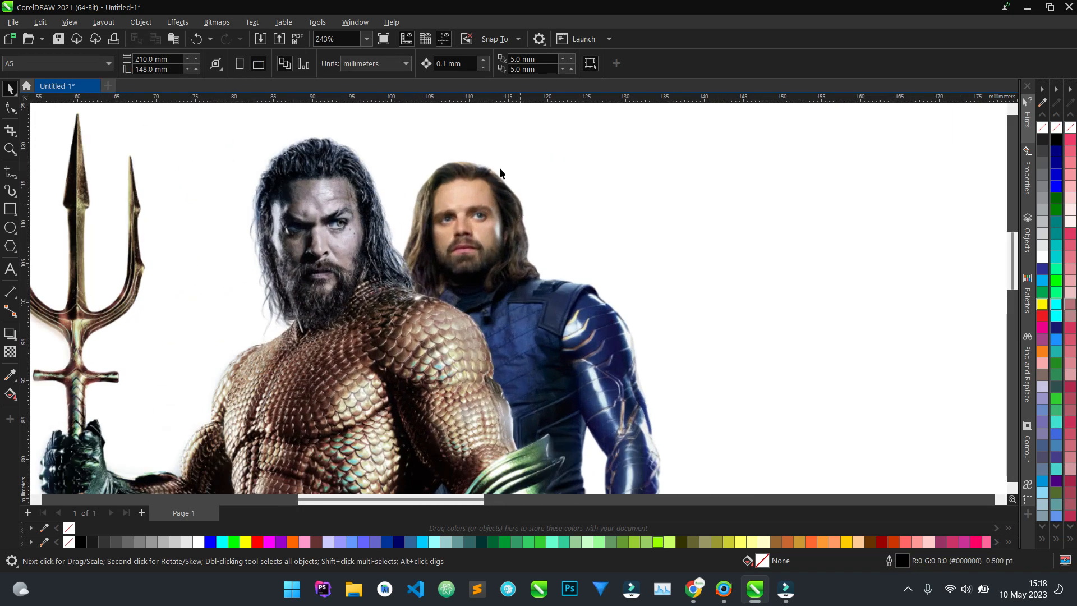
pyautogui.scroll(2, 466, 226)
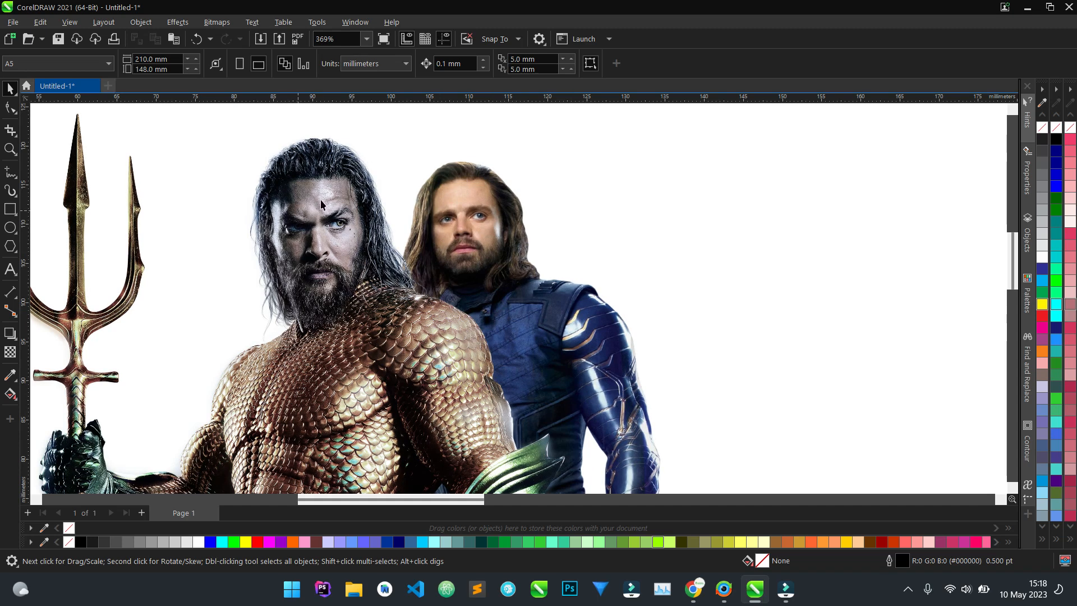
pyautogui.scroll(-1, 321, 200)
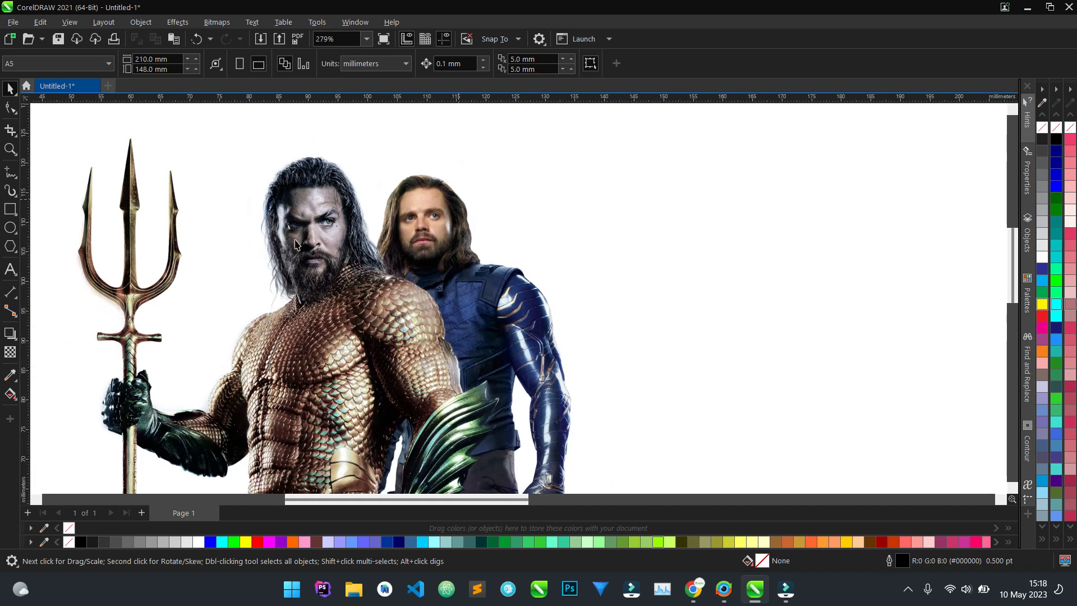
pyautogui.scroll(1, 476, 197)
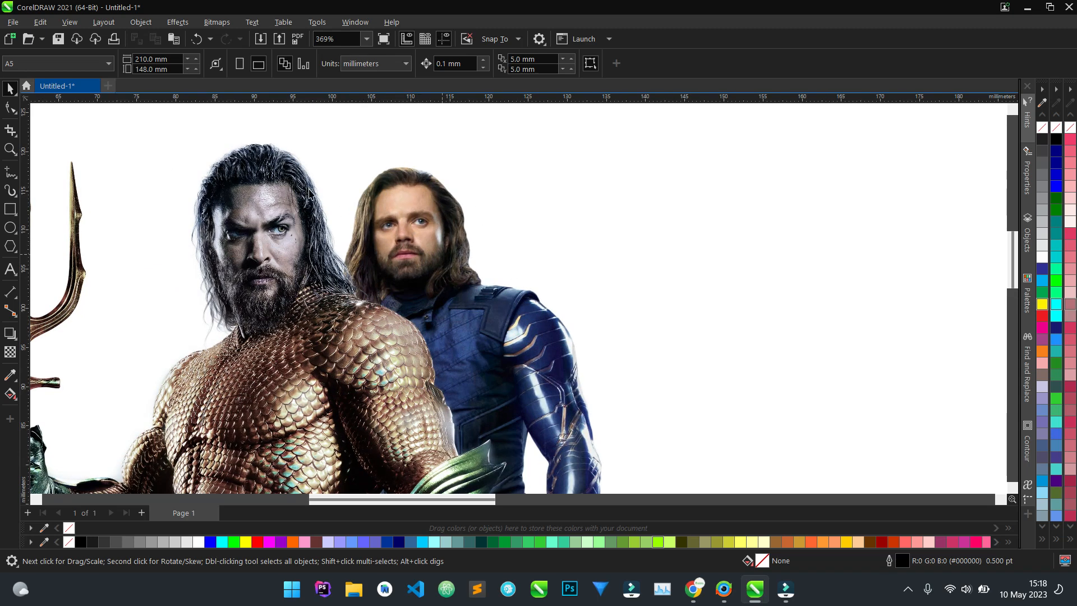
# Convert the man in blue to a bitmap at 500 dpi
pyautogui.click(516, 304)
pyautogui.moveTo(517, 305)
pyautogui.mouseDown()
pyautogui.moveTo(577, 330)
pyautogui.moveTo(490, 291)
pyautogui.mouseUp()
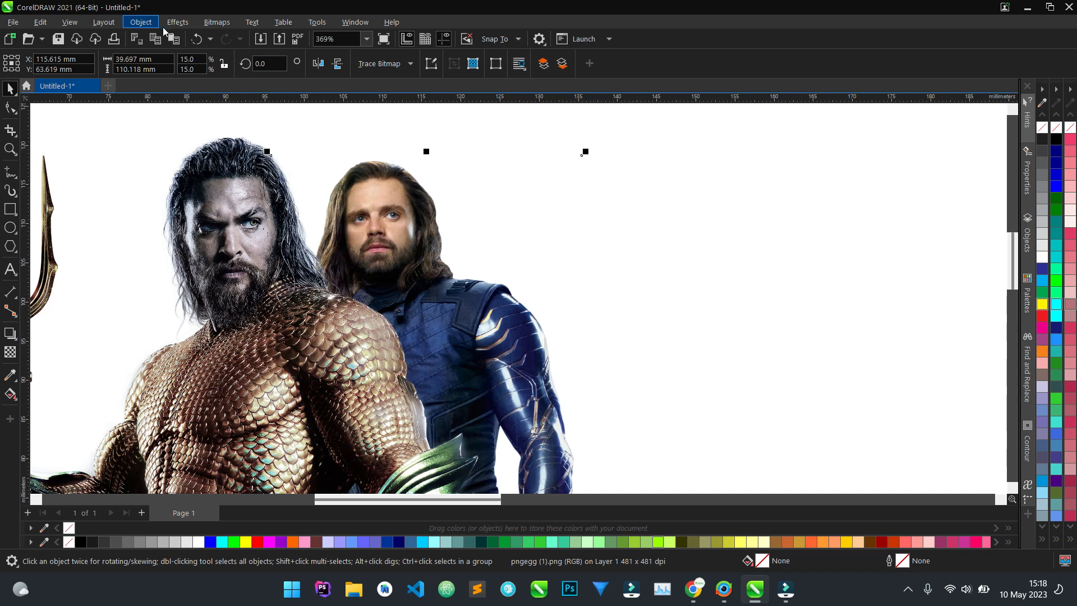
pyautogui.click(216, 22)
pyautogui.click(237, 38)
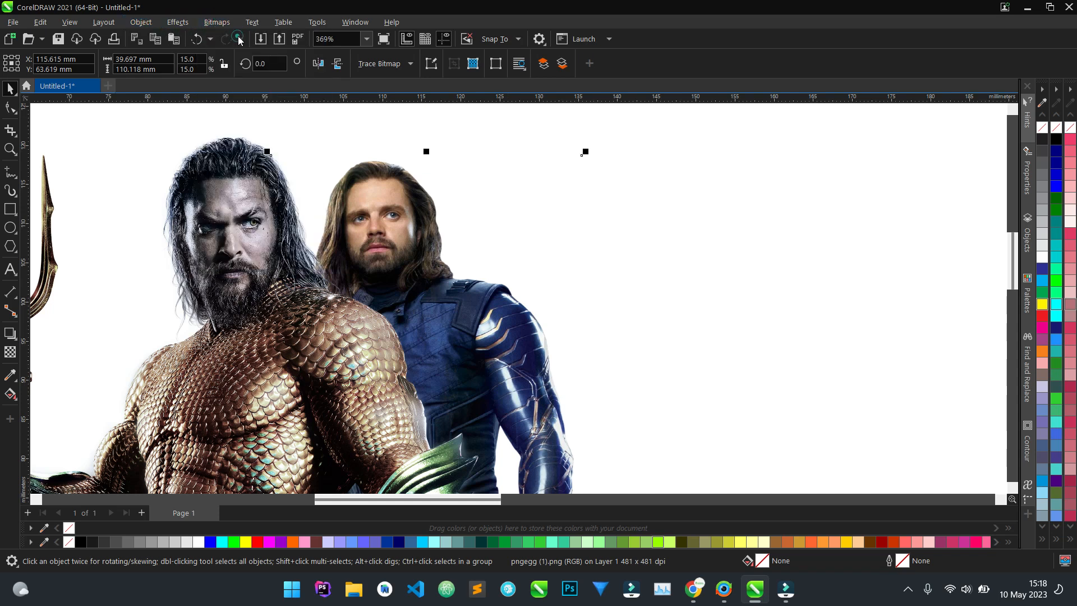
pyautogui.click(550, 360)
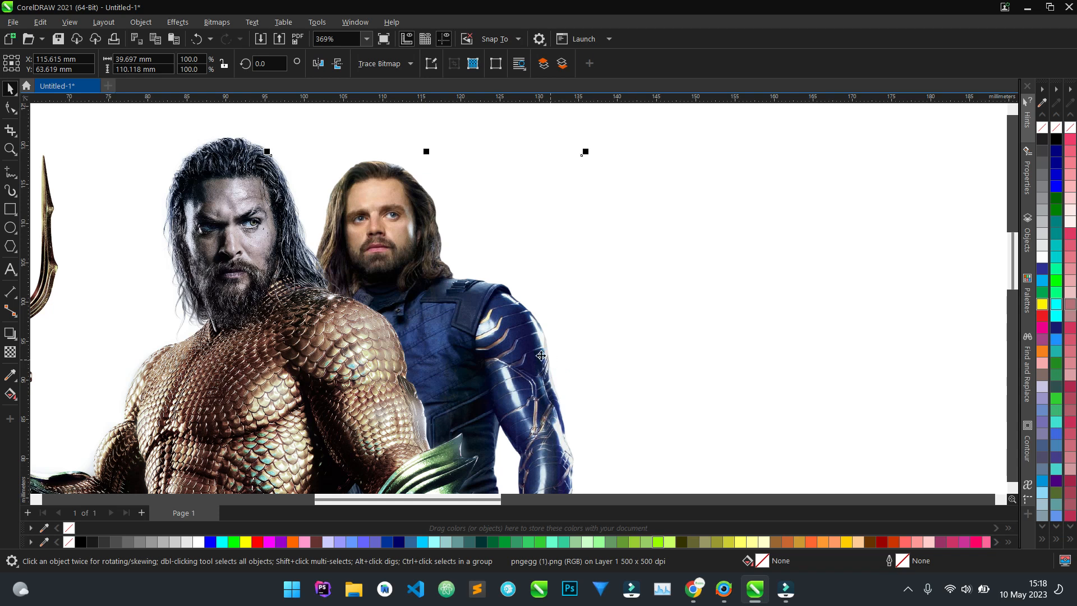
# Open the man in blue in the Image Adjustment Lab, reset all adjustments, and move the dialog clear of the figures
pyautogui.click(187, 26)
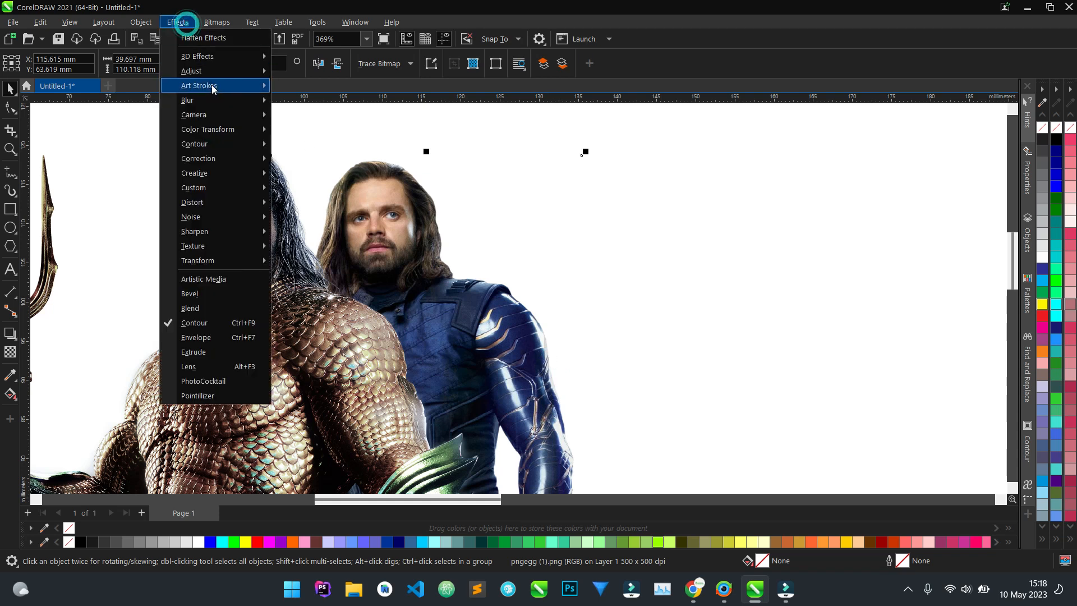
pyautogui.moveTo(236, 71)
pyautogui.click(343, 88)
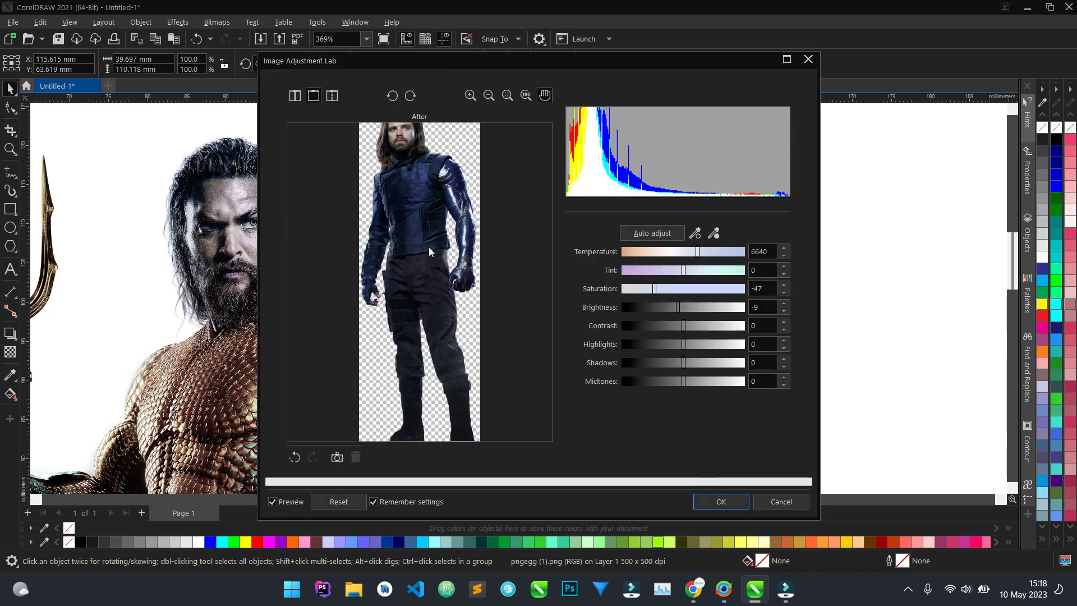
pyautogui.click(349, 506)
pyautogui.moveTo(420, 67); pyautogui.dragTo(706, 83)
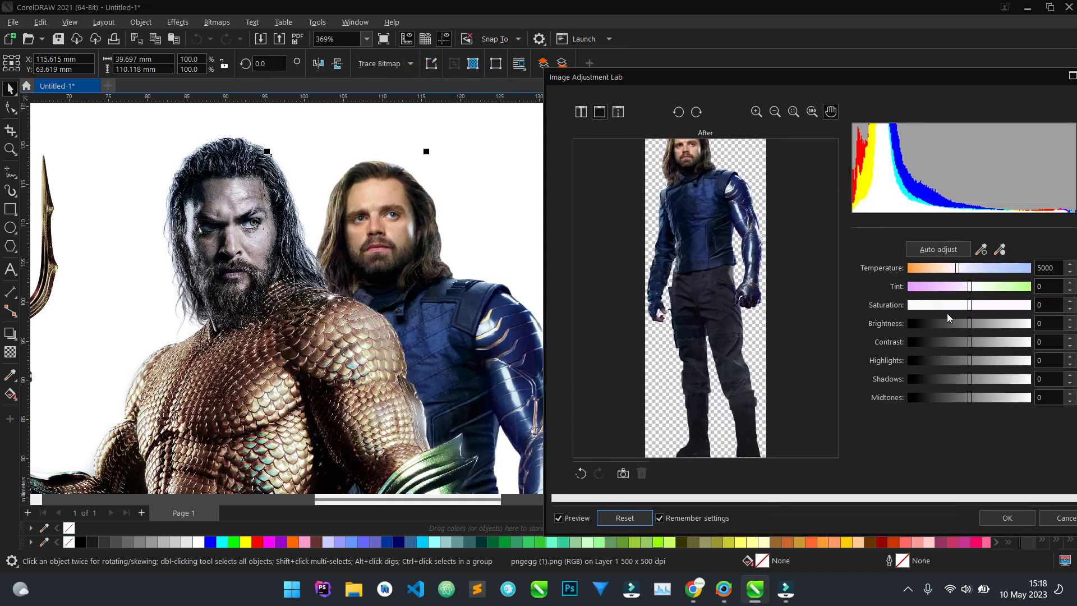
# Set the man in blue's saturation to -42 and color temperature to 8318
pyautogui.moveTo(956, 307); pyautogui.dragTo(938, 309)
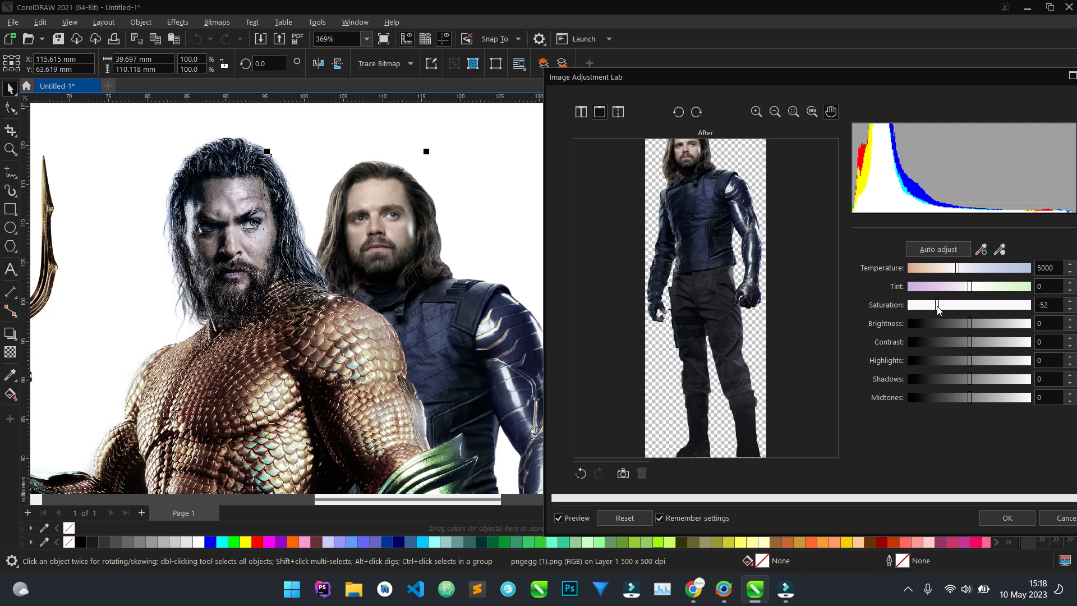
pyautogui.moveTo(938, 309); pyautogui.dragTo(928, 310)
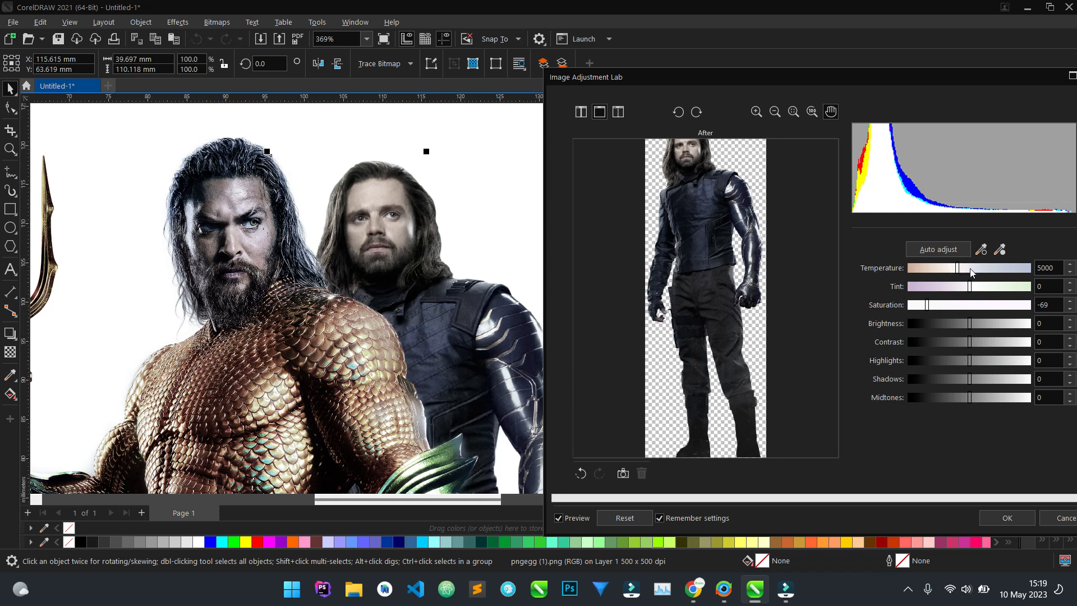
pyautogui.moveTo(962, 270); pyautogui.dragTo(999, 271)
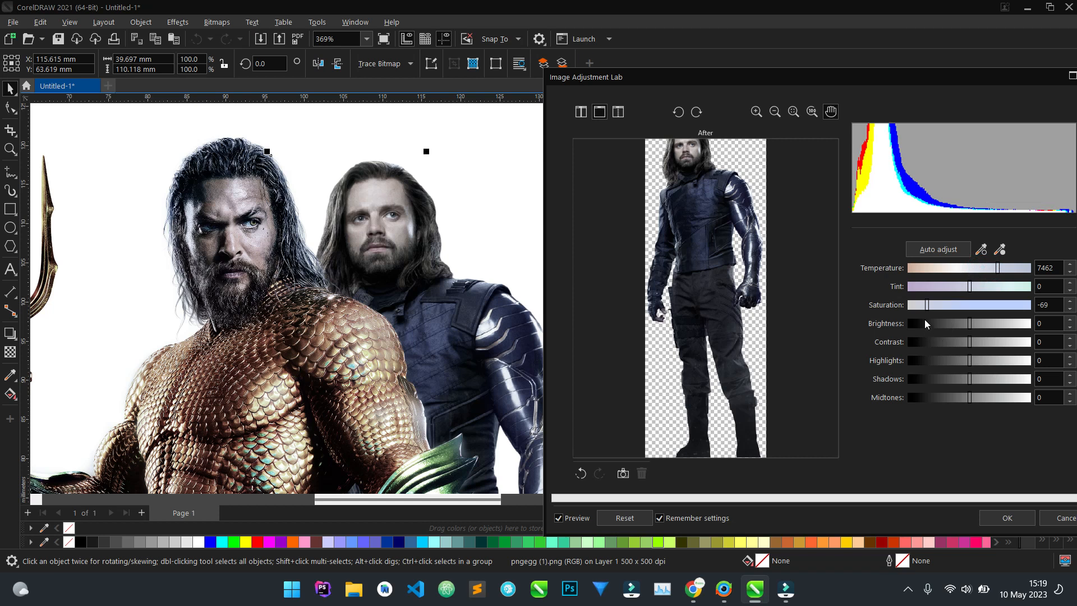
pyautogui.moveTo(928, 304); pyautogui.dragTo(944, 303)
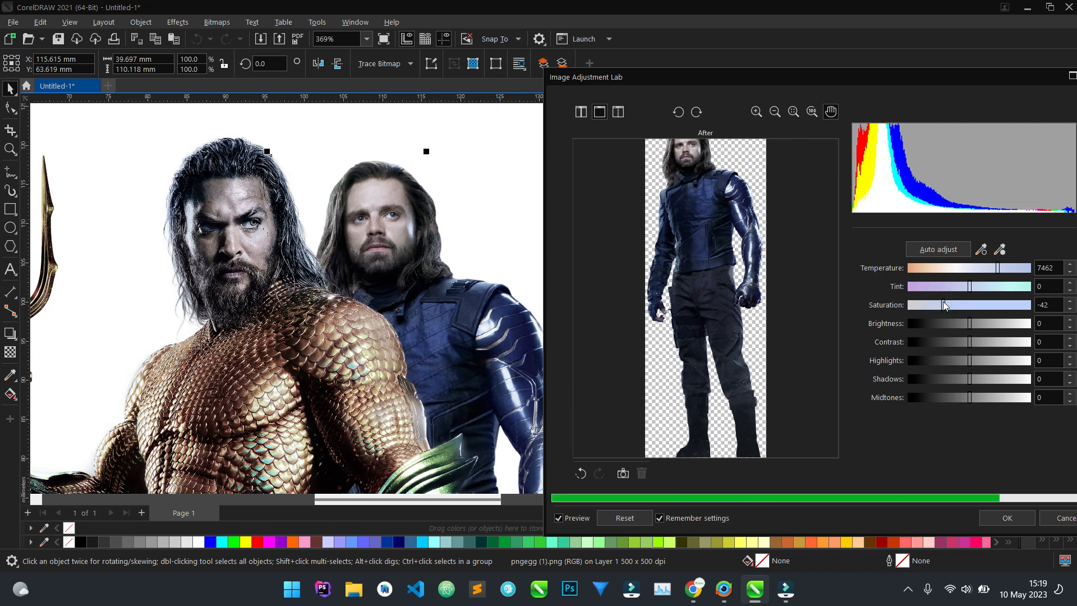
pyautogui.moveTo(1007, 268); pyautogui.dragTo(1014, 268)
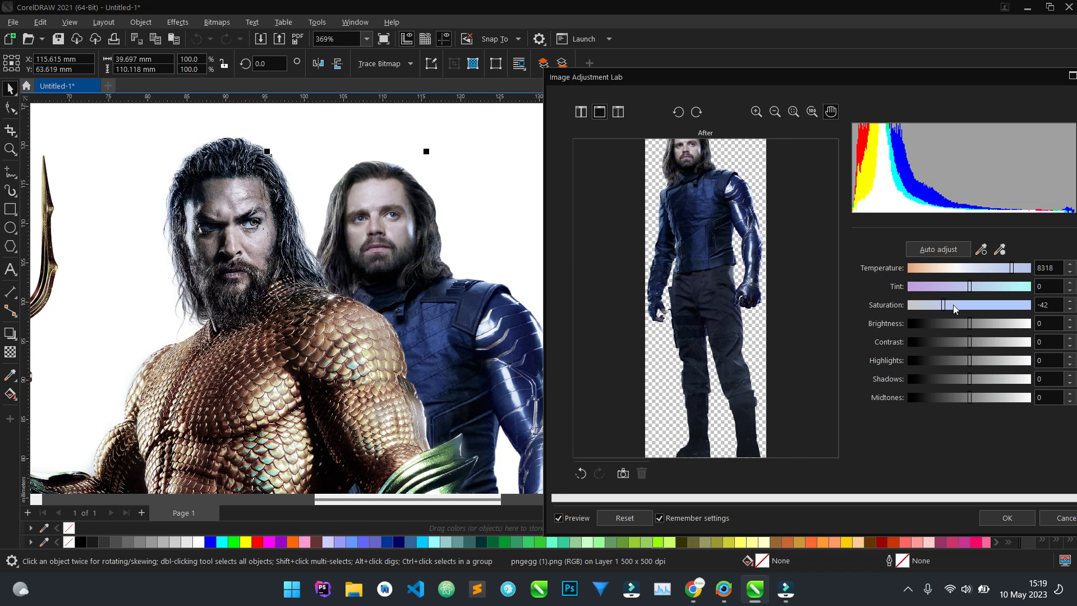
# Set the man in blue's tint to -23 and saturation to -58
pyautogui.click(955, 288)
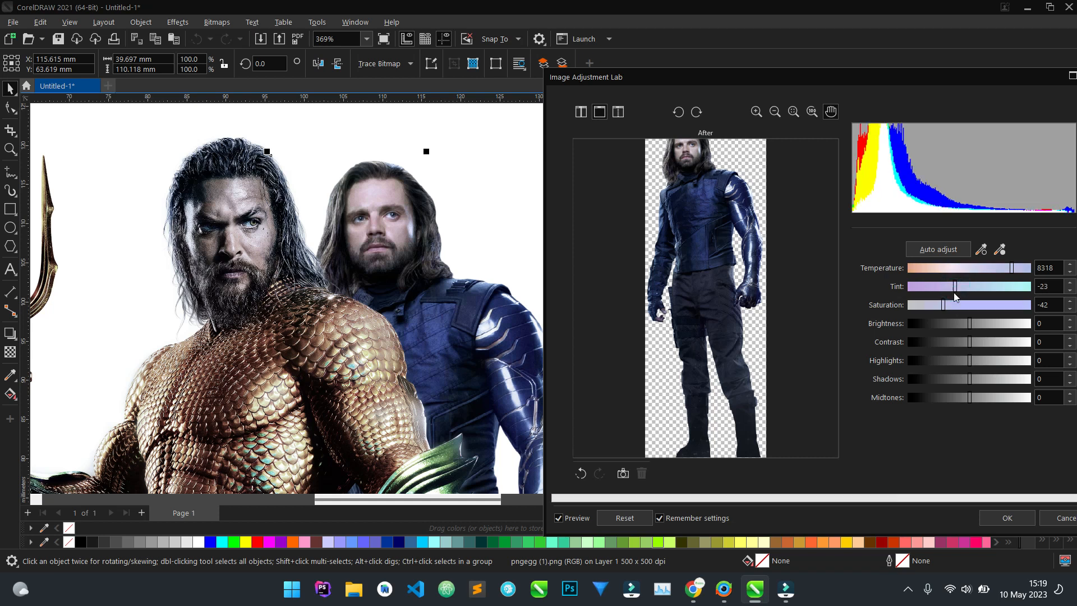
pyautogui.click(933, 305)
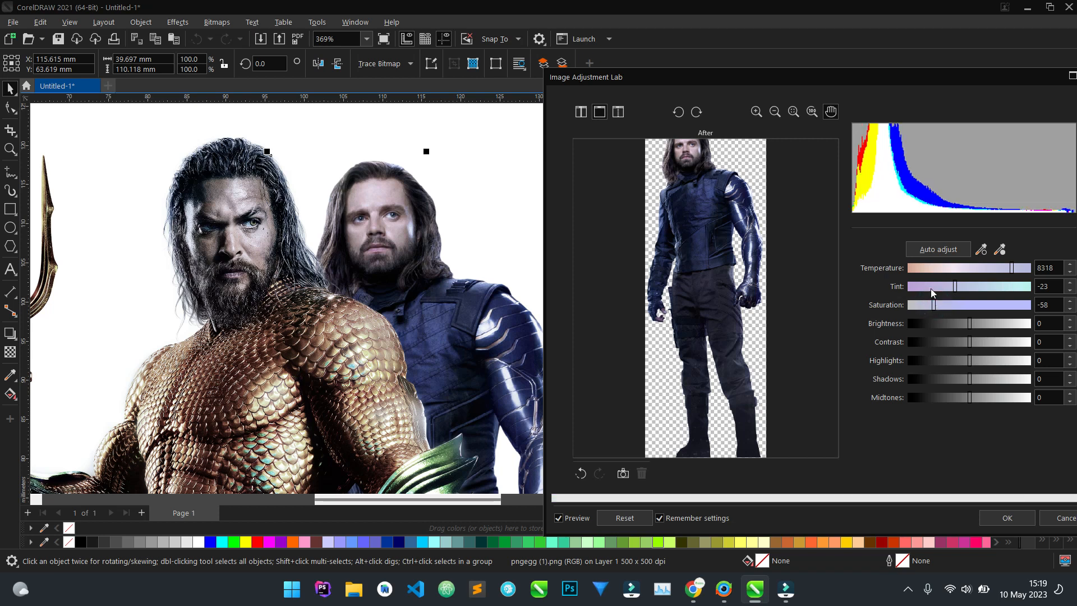
pyautogui.click(1021, 268)
# Set the man in blue's brightness to -10 and contrast to -8
pyautogui.click(959, 323)
pyautogui.click(970, 323)
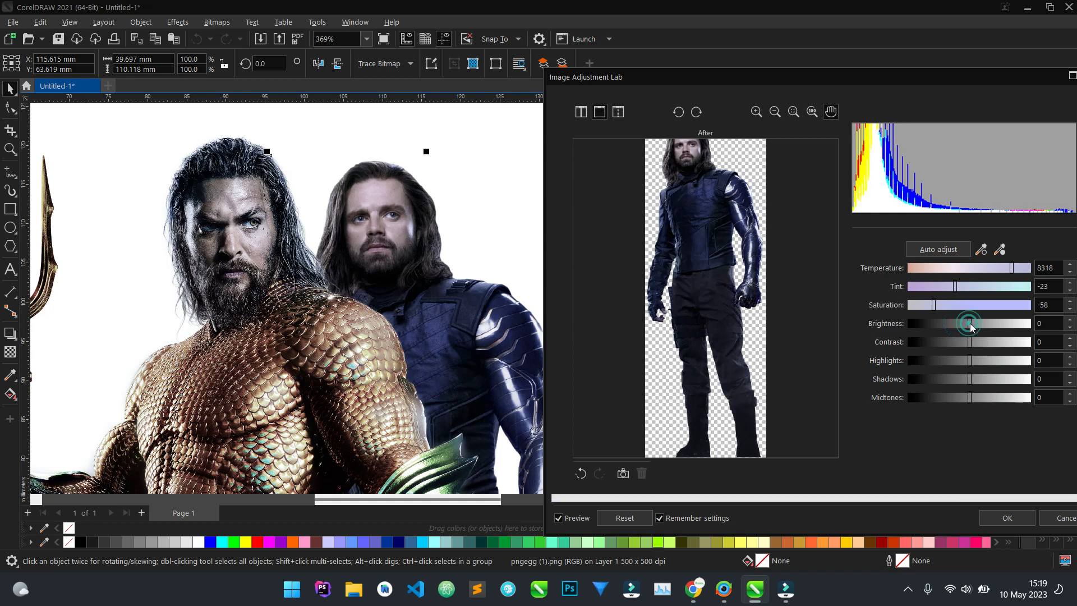
pyautogui.moveTo(969, 323); pyautogui.dragTo(963, 323)
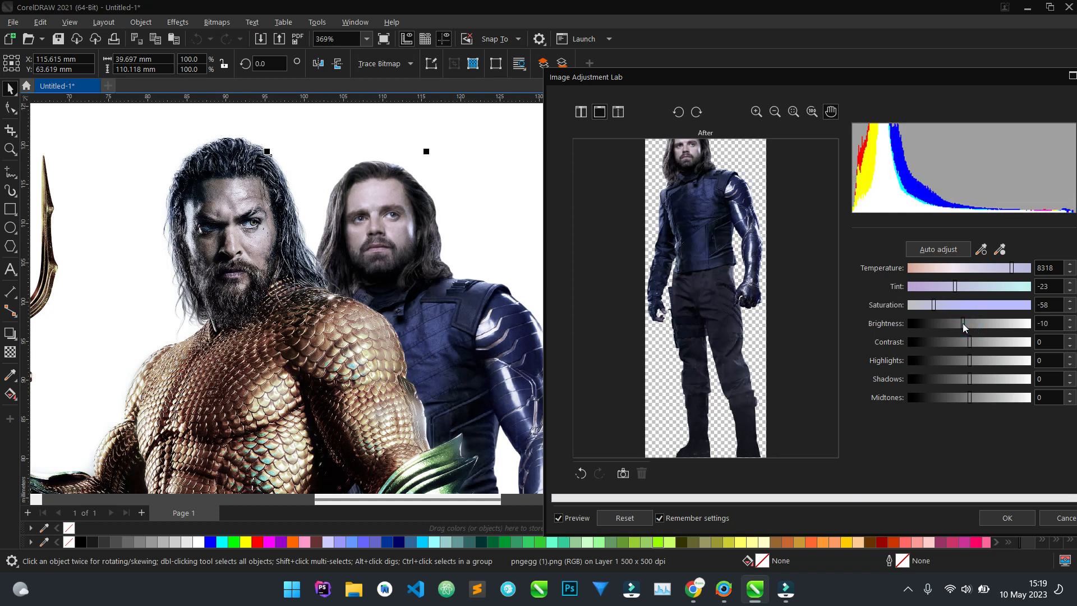
pyautogui.click(973, 340)
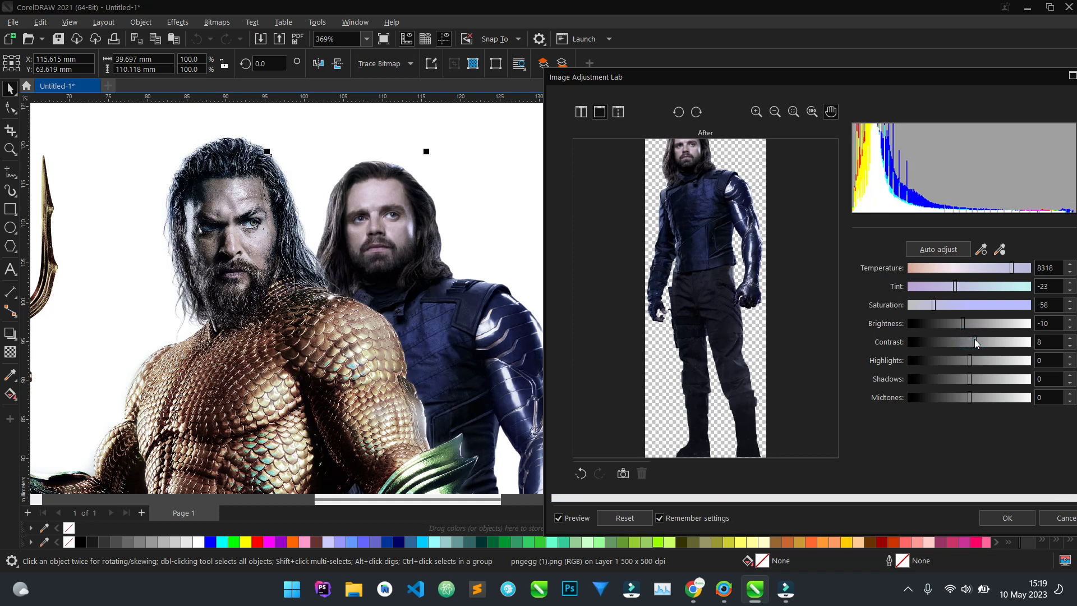
pyautogui.moveTo(974, 339); pyautogui.dragTo(964, 339)
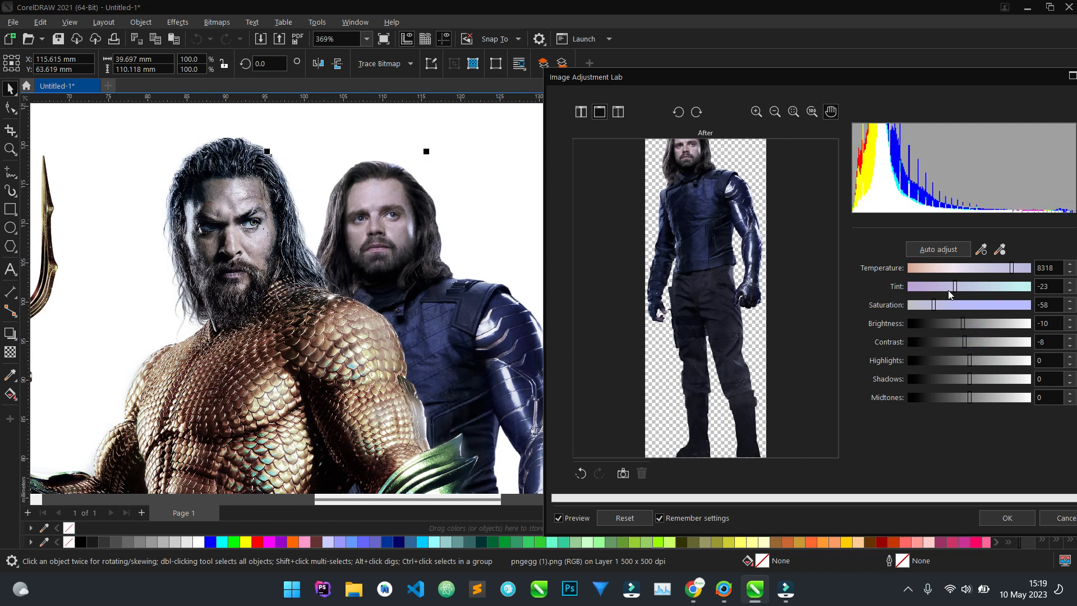
# Set the man in blue's saturation to -48, apply the adjustments, and deselect the figure
pyautogui.click(941, 304)
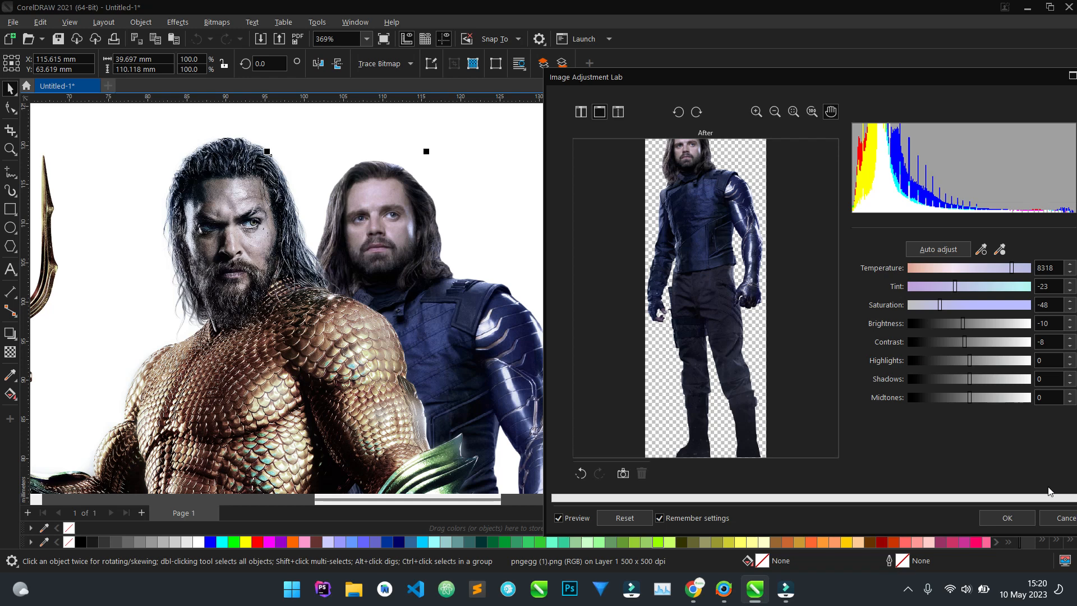
pyautogui.click(1020, 516)
pyautogui.scroll(-2, 606, 274)
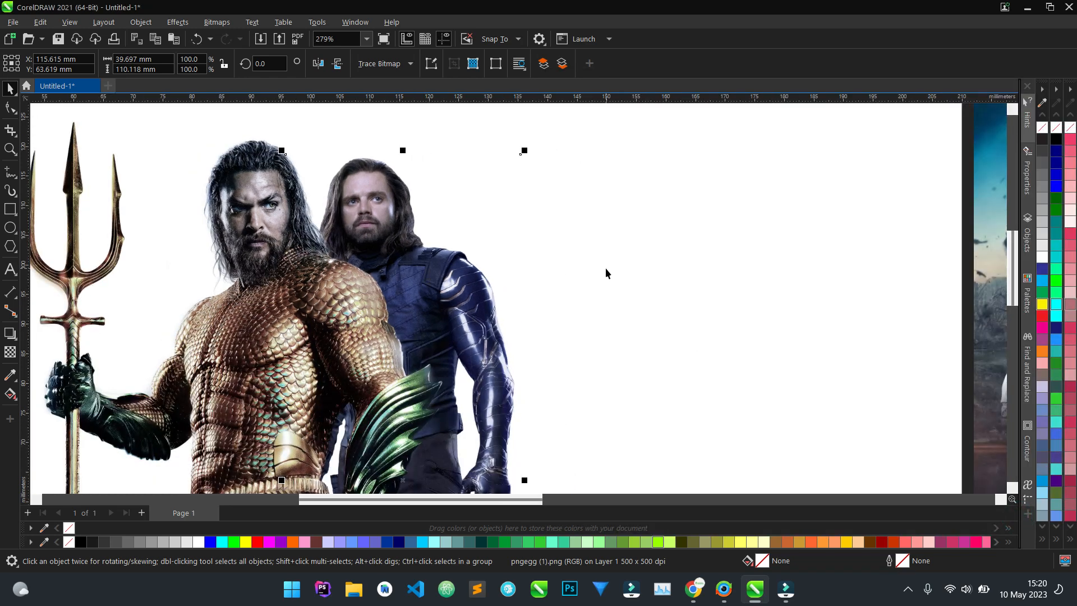
pyautogui.click(606, 269)
pyautogui.scroll(-2, 606, 269)
pyautogui.scroll(3, 497, 219)
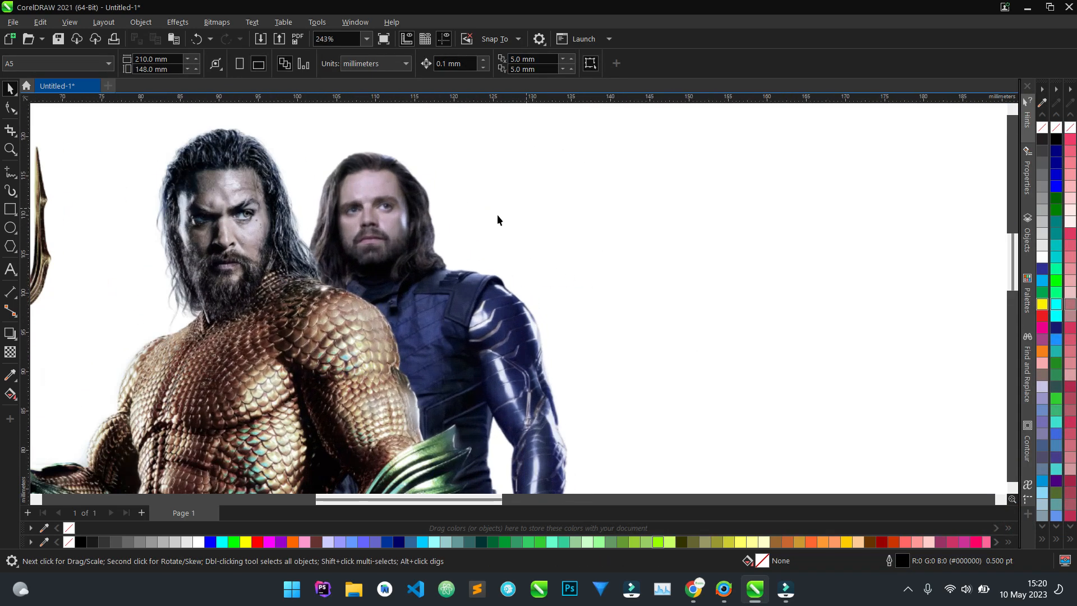
pyautogui.click(414, 212)
pyautogui.click(526, 288)
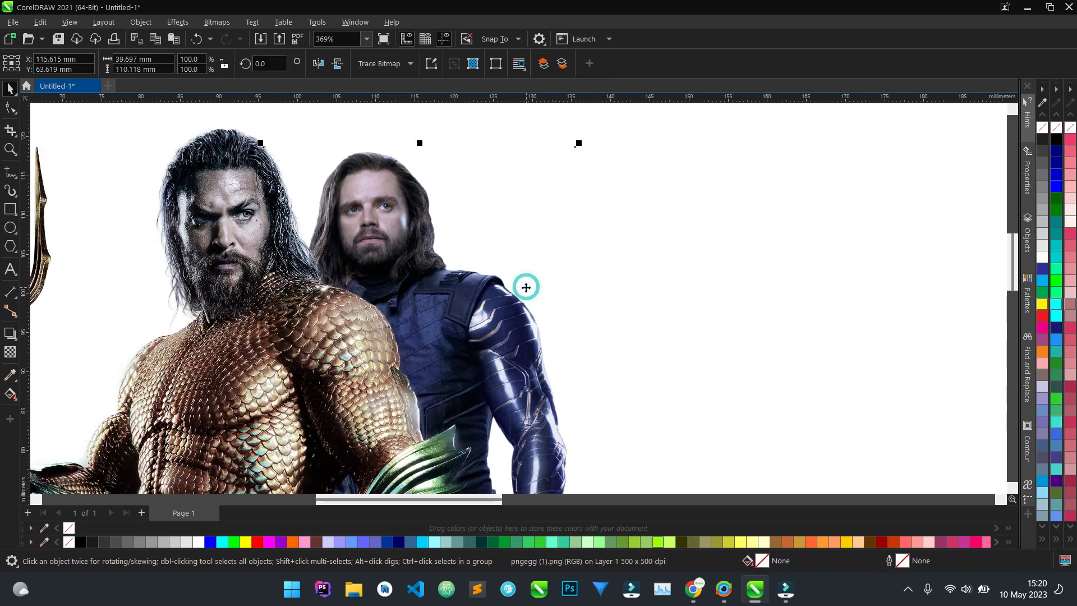
pyautogui.click(177, 22)
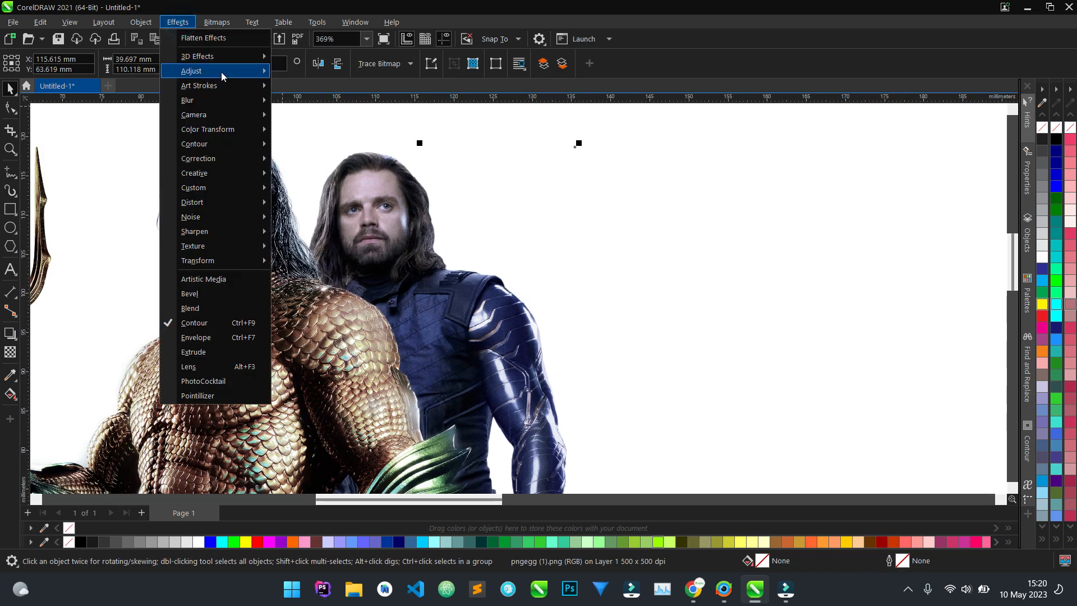
pyautogui.moveTo(222, 76)
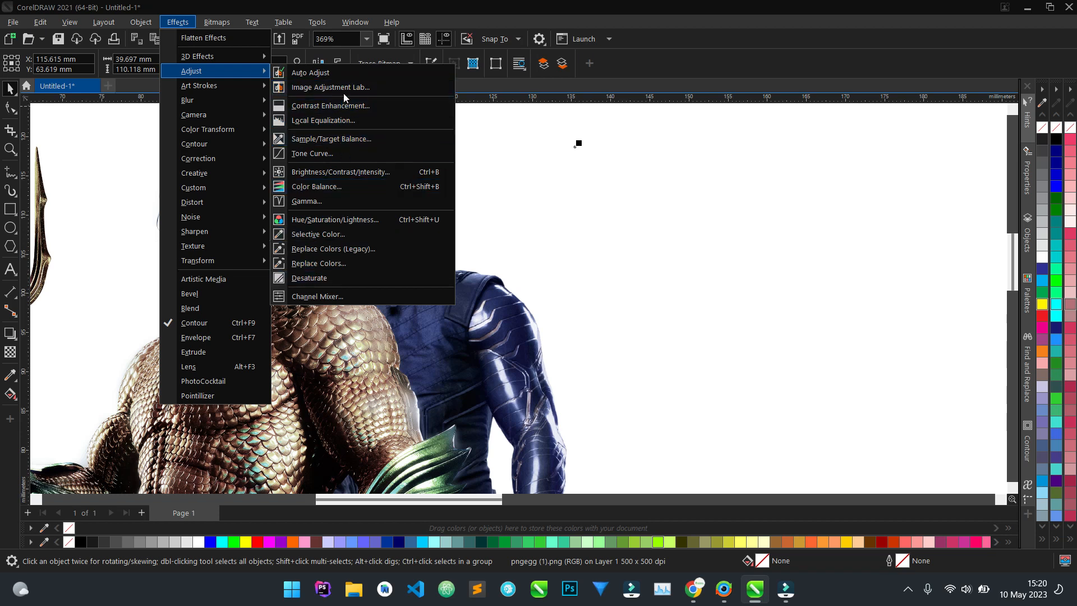
pyautogui.click(344, 158)
pyautogui.moveTo(508, 124); pyautogui.dragTo(693, 102)
pyautogui.click(590, 424)
pyautogui.moveTo(583, 258); pyautogui.dragTo(587, 265)
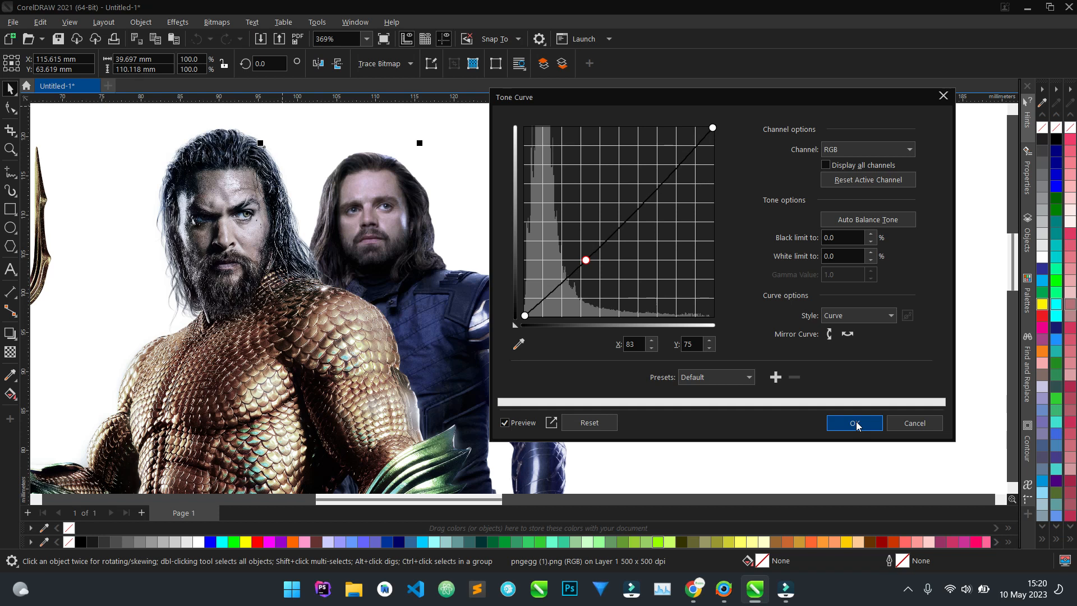
pyautogui.moveTo(585, 261); pyautogui.dragTo(583, 258)
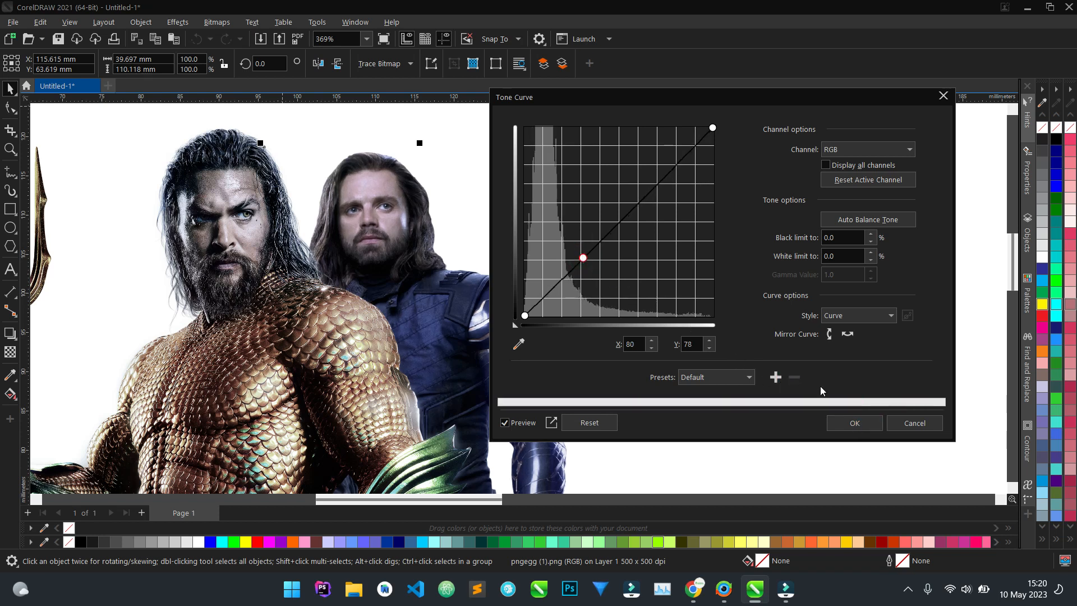
pyautogui.click(916, 425)
# Convert the man in blue to a 500 dpi RGB Color (24-bit) bitmap with a transparent background
pyautogui.scroll(-2, 555, 376)
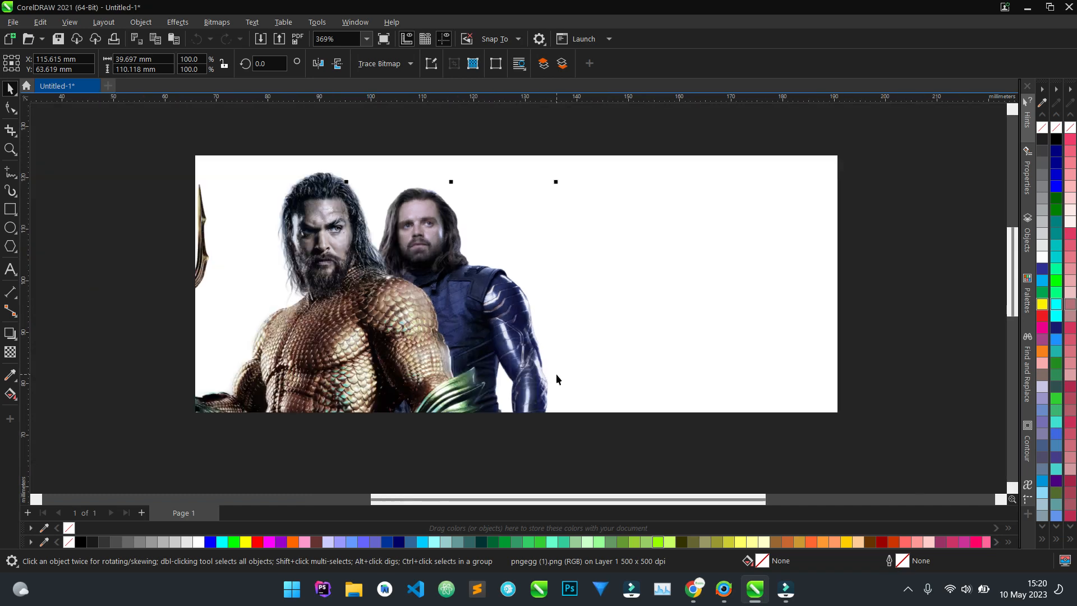
pyautogui.click(553, 355)
pyautogui.click(582, 339)
pyautogui.click(527, 343)
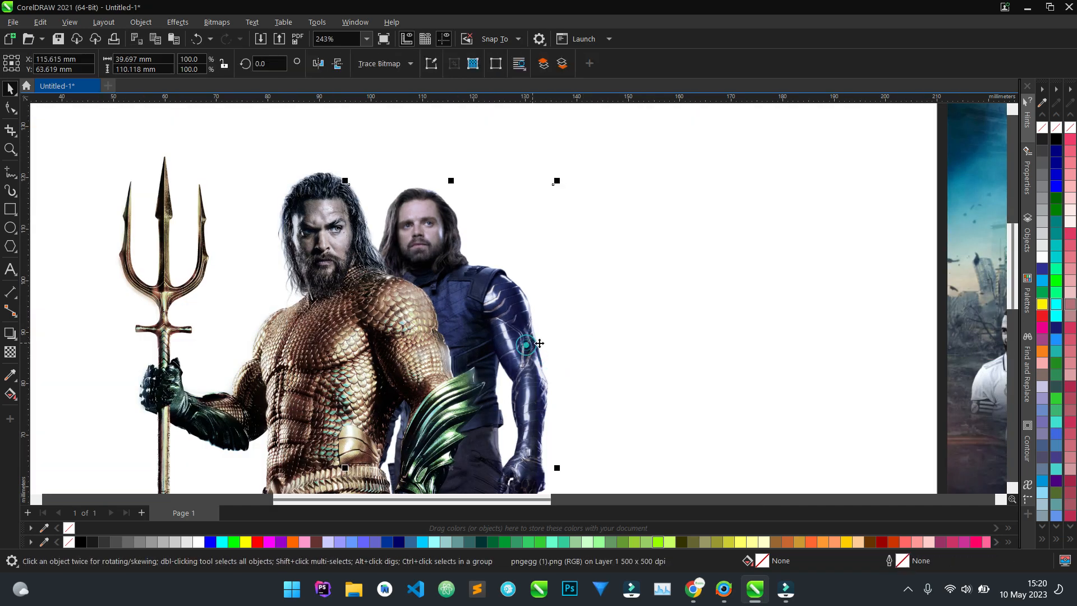
pyautogui.scroll(1, 521, 259)
pyautogui.scroll(-1, 429, 233)
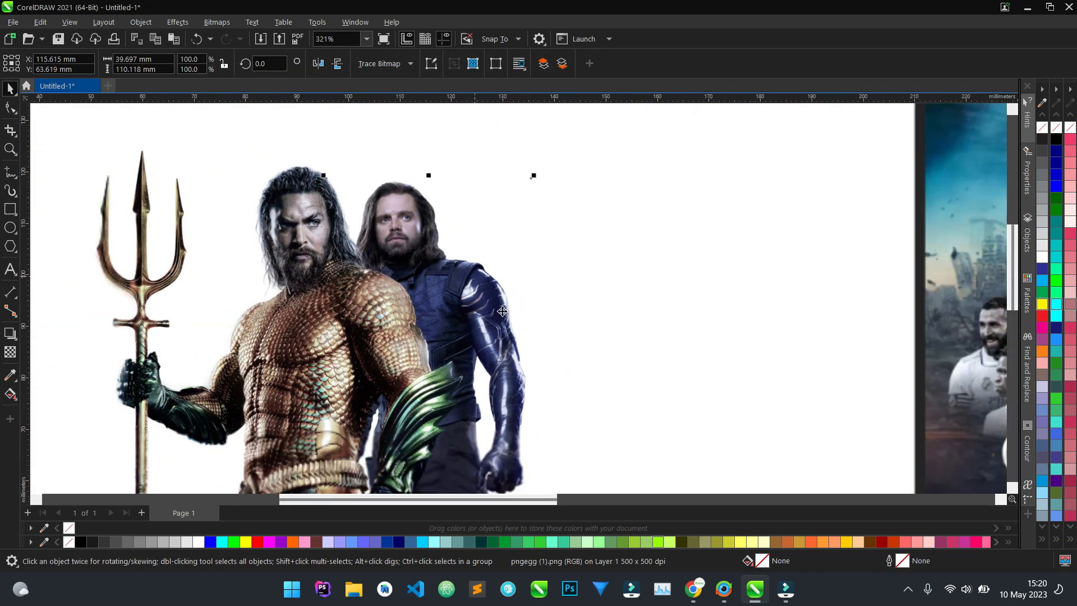
pyautogui.click(694, 336)
pyautogui.click(517, 333)
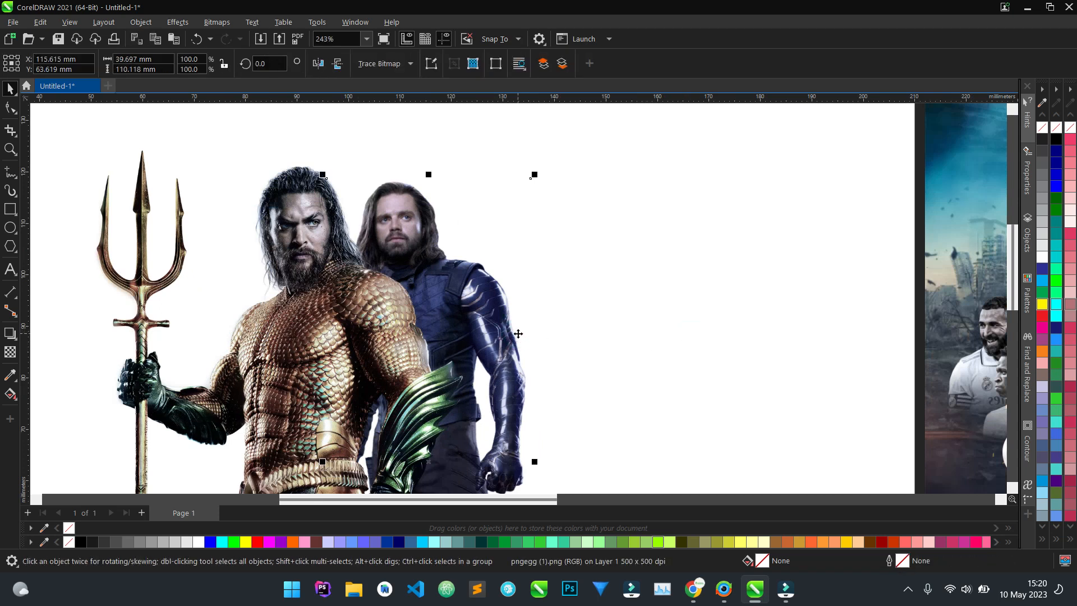
pyautogui.click(217, 22)
pyautogui.click(241, 36)
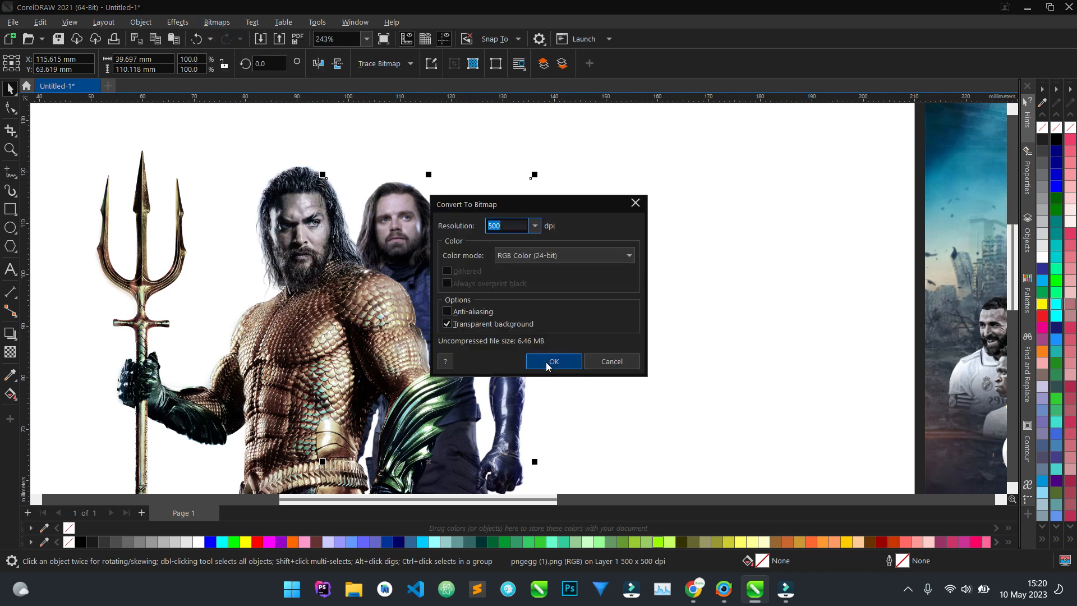
pyautogui.click(552, 362)
pyautogui.scroll(1, 707, 339)
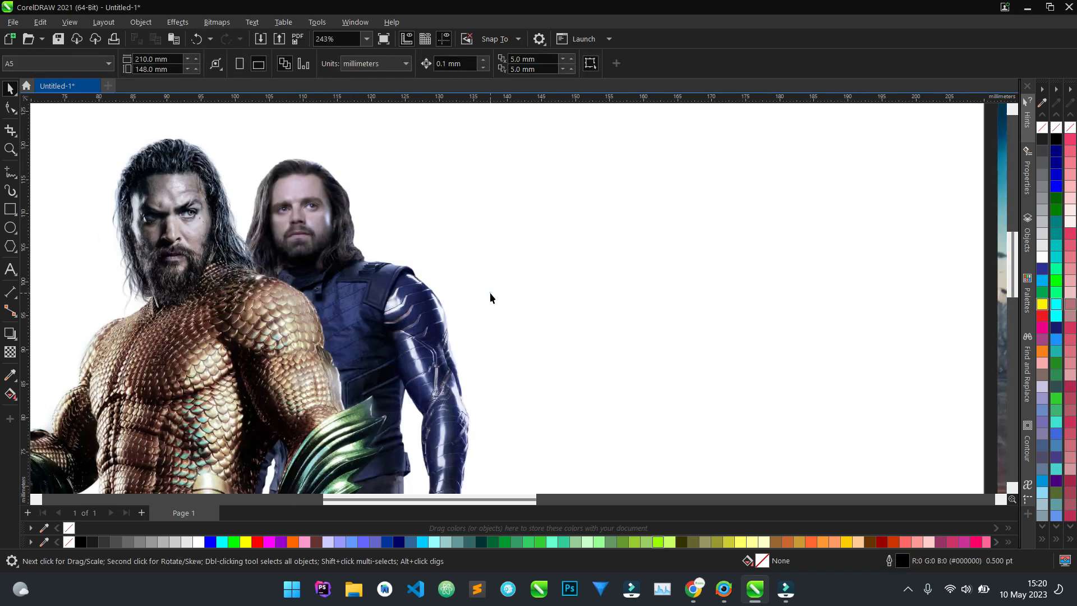
# In the Image Adjustment Lab, reset the man in blue's settings and apply saturation -33 and temperature 5955
pyautogui.click(414, 298)
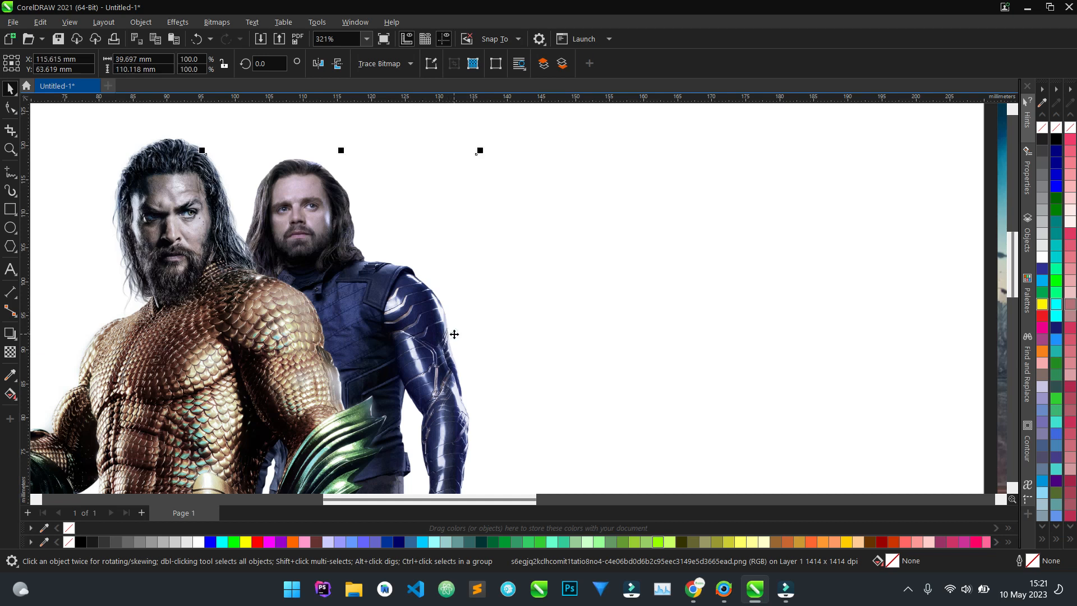
pyautogui.click(177, 22)
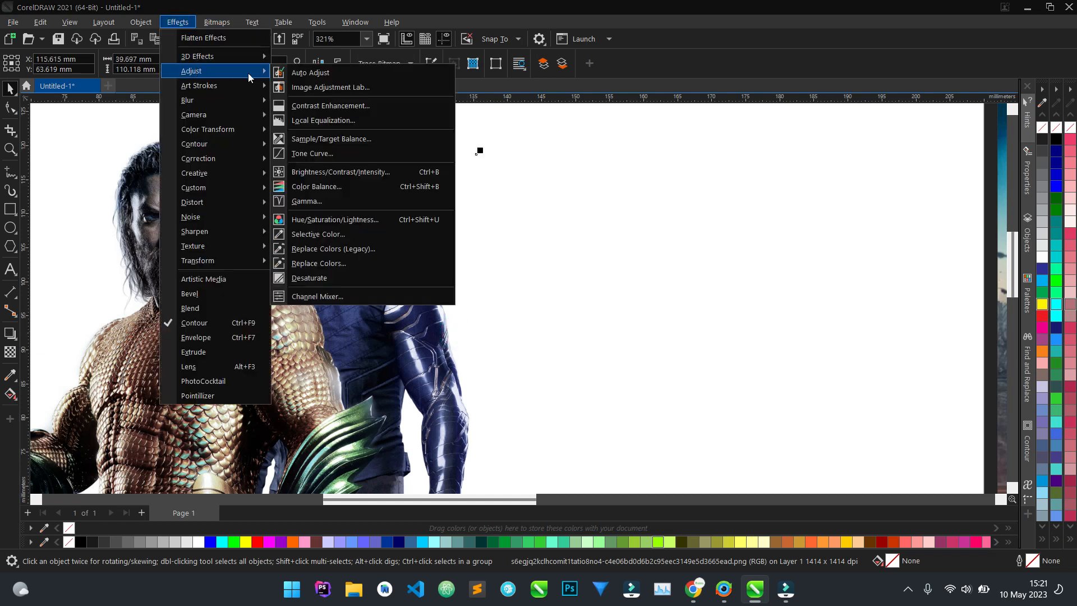
pyautogui.click(308, 87)
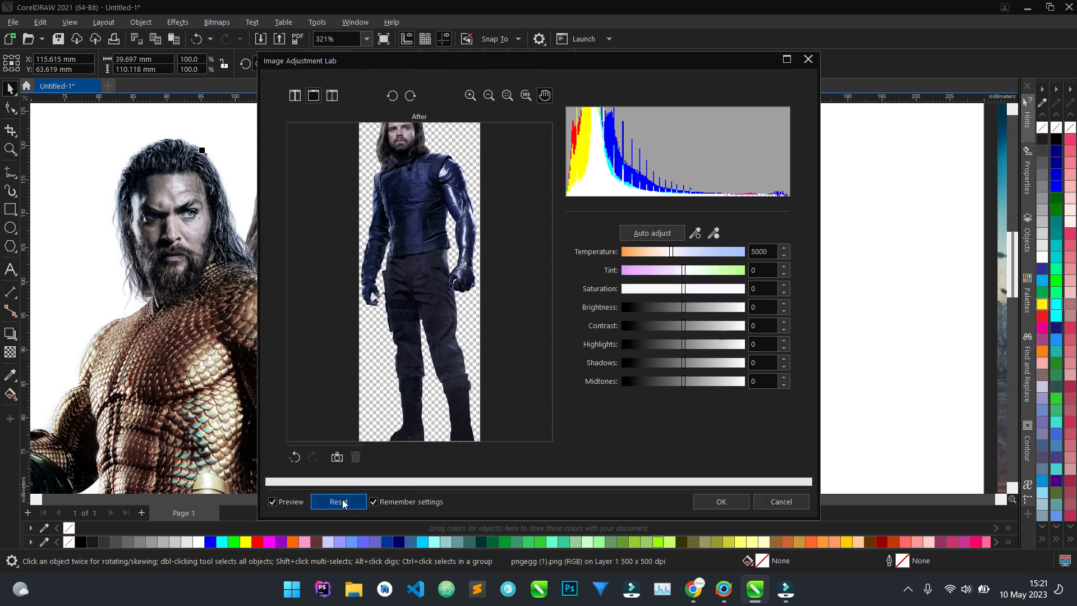
pyautogui.moveTo(425, 63); pyautogui.dragTo(605, 59)
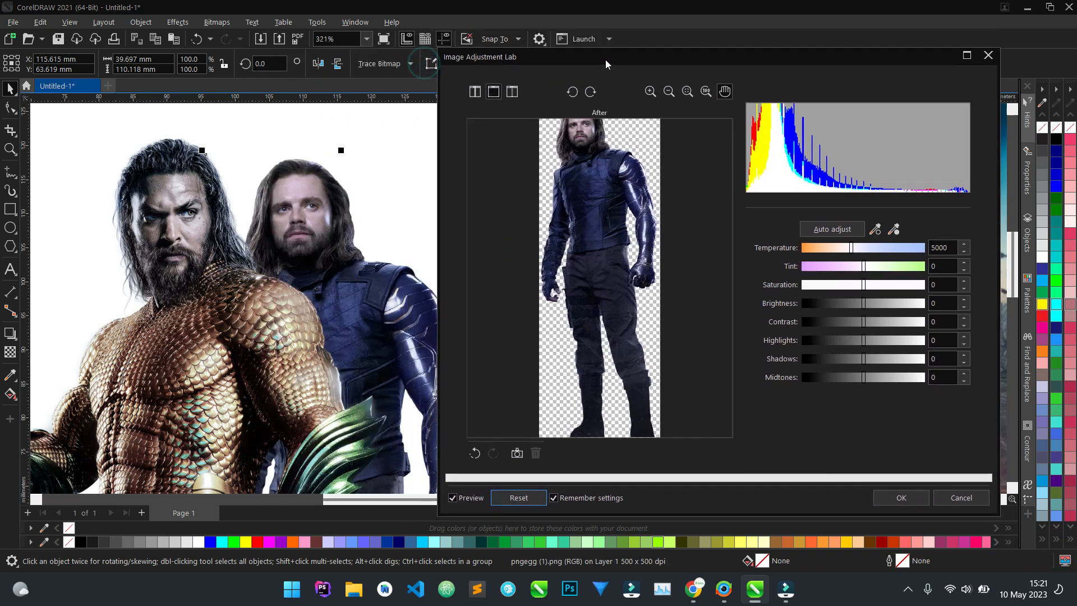
pyautogui.moveTo(862, 289); pyautogui.dragTo(844, 287)
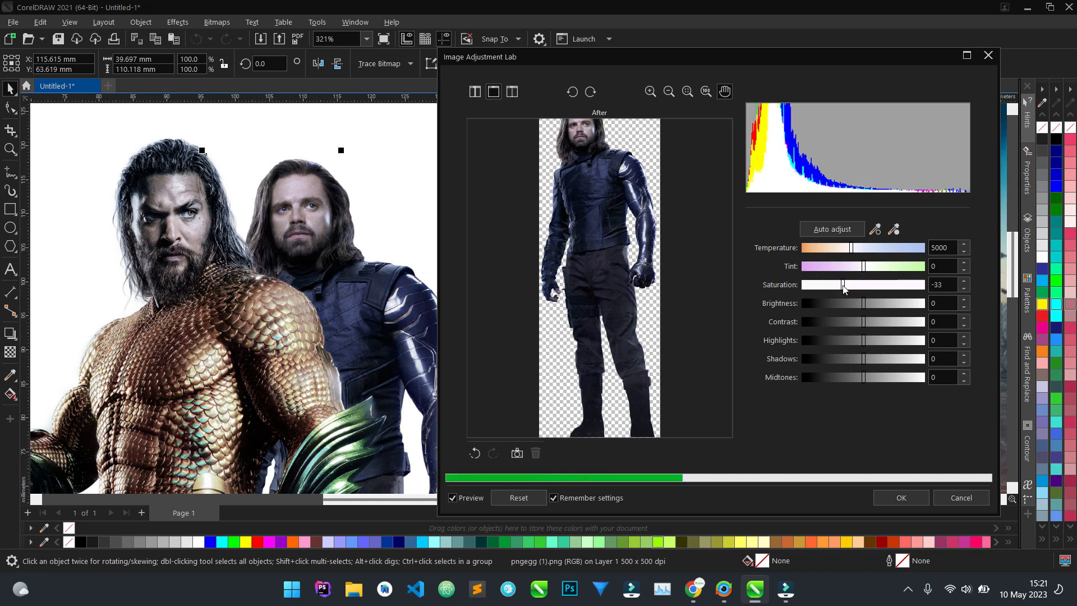
pyautogui.moveTo(855, 250); pyautogui.dragTo(868, 252)
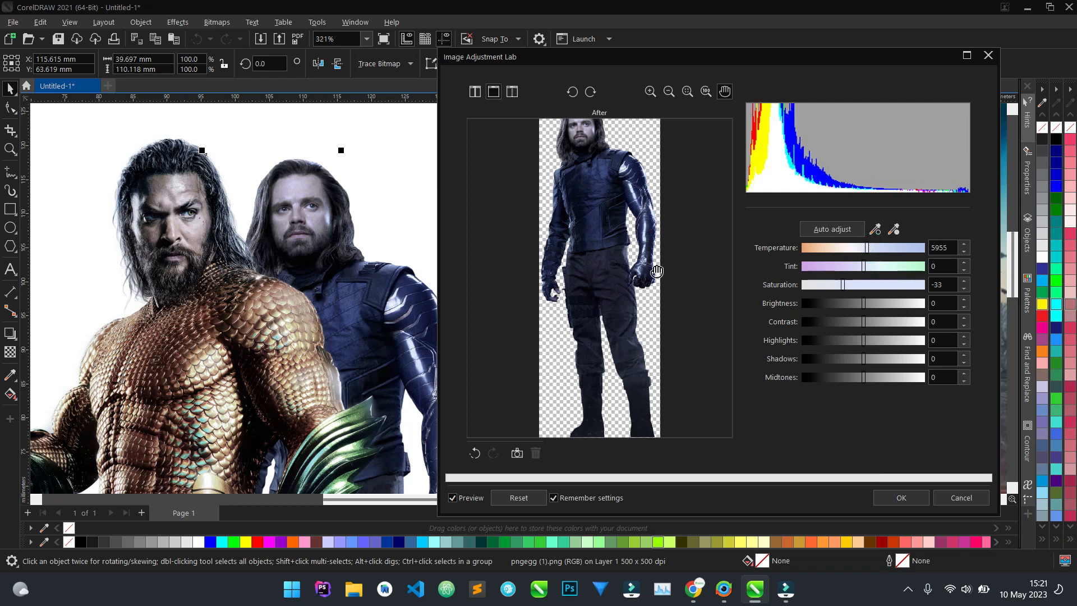
pyautogui.click(898, 497)
pyautogui.scroll(-4, 434, 313)
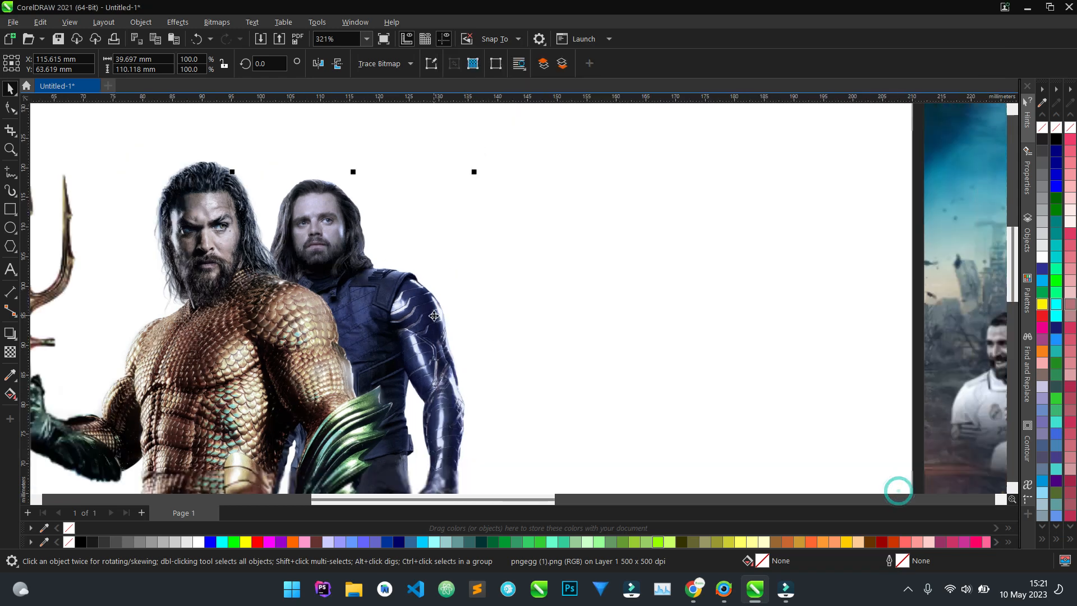
pyautogui.click(568, 150)
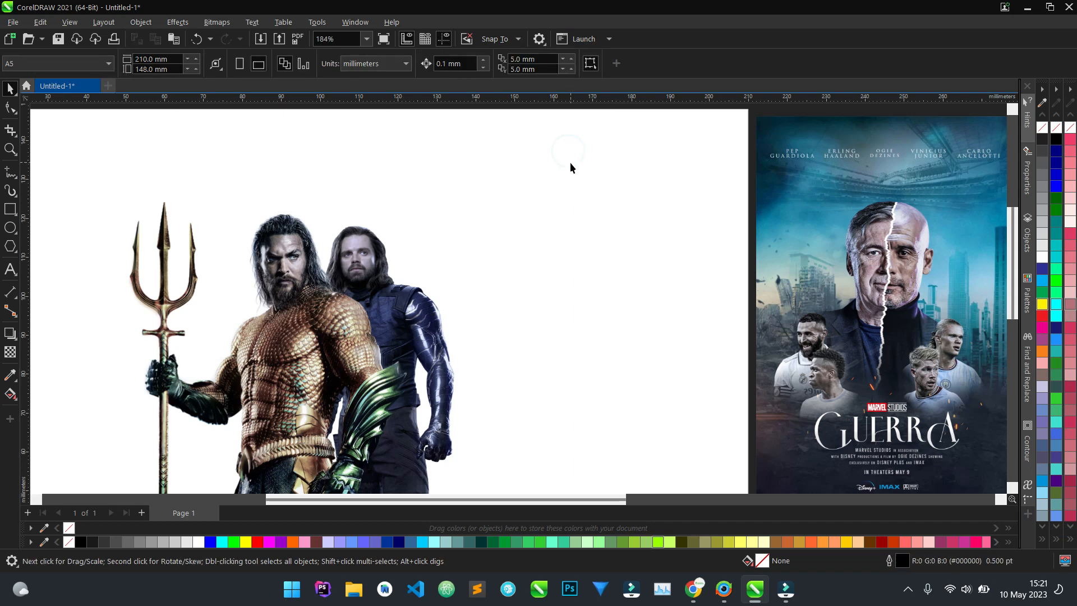
# Examine the two graded figures up close and compare their look with the reference posters
pyautogui.scroll(2, 368, 221)
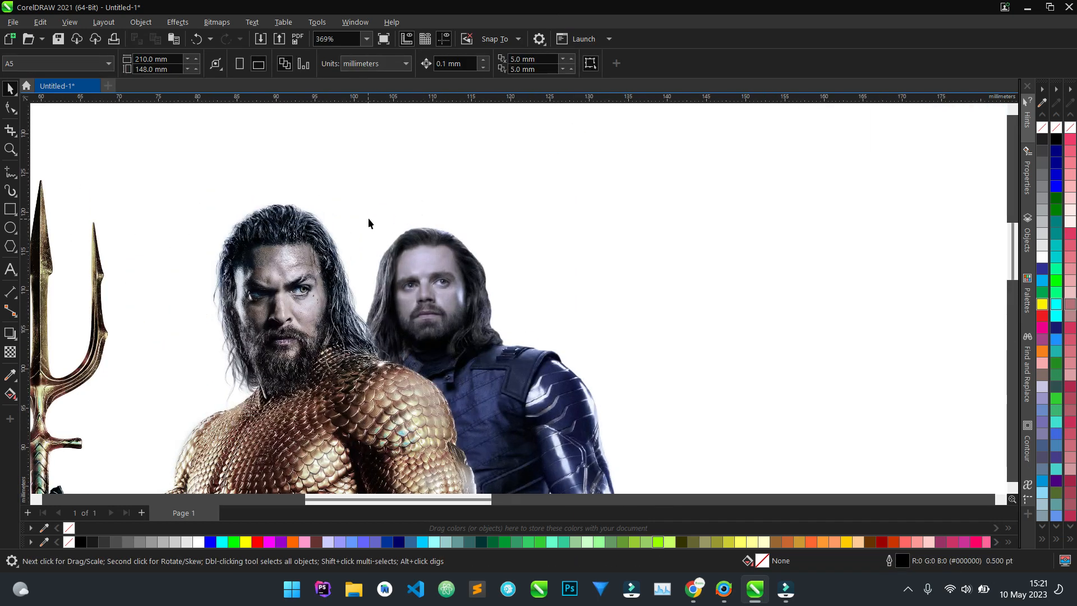
pyautogui.scroll(-2, 371, 219)
pyautogui.scroll(2, 374, 219)
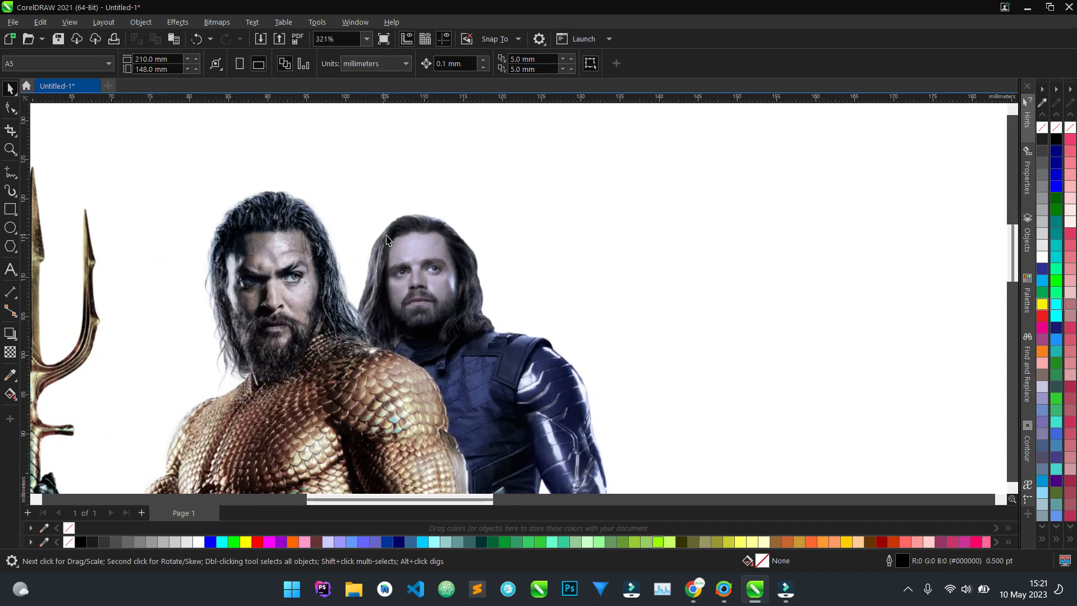
pyautogui.scroll(1, 404, 244)
pyautogui.scroll(-3, 403, 244)
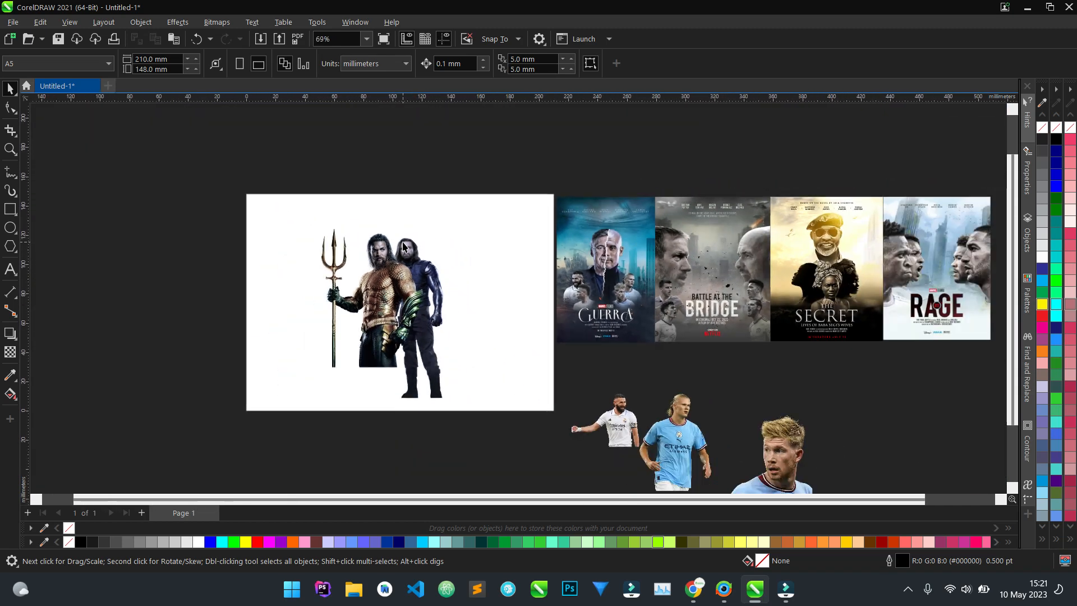
pyautogui.scroll(-1, 403, 245)
pyautogui.scroll(1, 426, 280)
pyautogui.scroll(-1, 444, 314)
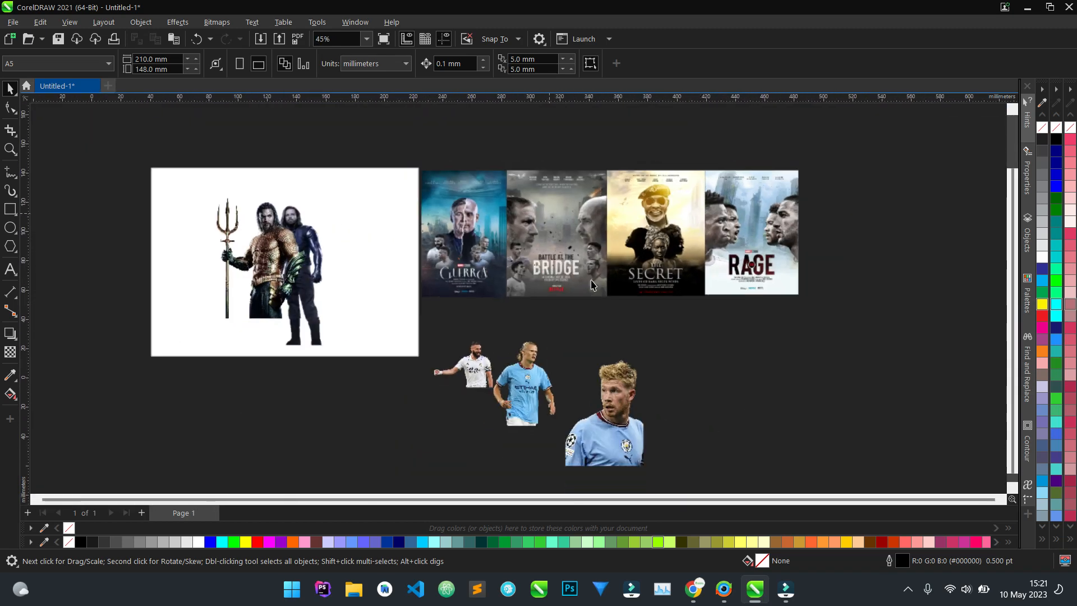
pyautogui.scroll(2, 448, 327)
pyautogui.scroll(1, 449, 330)
pyautogui.scroll(-1, 454, 337)
pyautogui.scroll(2, 460, 396)
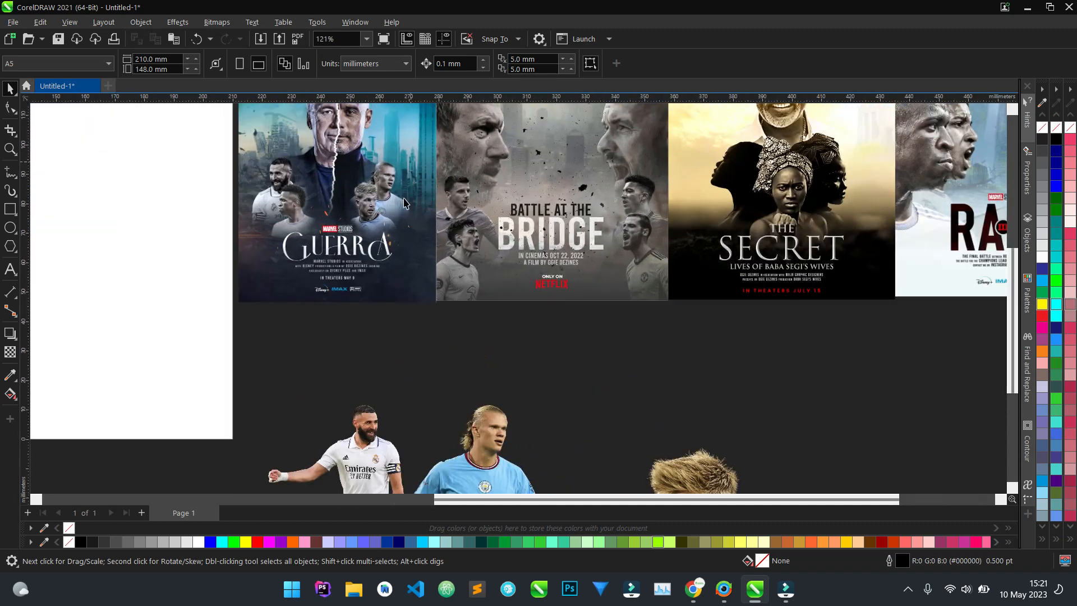
# Compare the Etihad Airways player cutout with his graded version on the GUERRA poster and set it aside over the BRIDGE poster
pyautogui.scroll(-1, 460, 396)
pyautogui.moveTo(481, 451); pyautogui.dragTo(360, 225)
pyautogui.scroll(1, 363, 224)
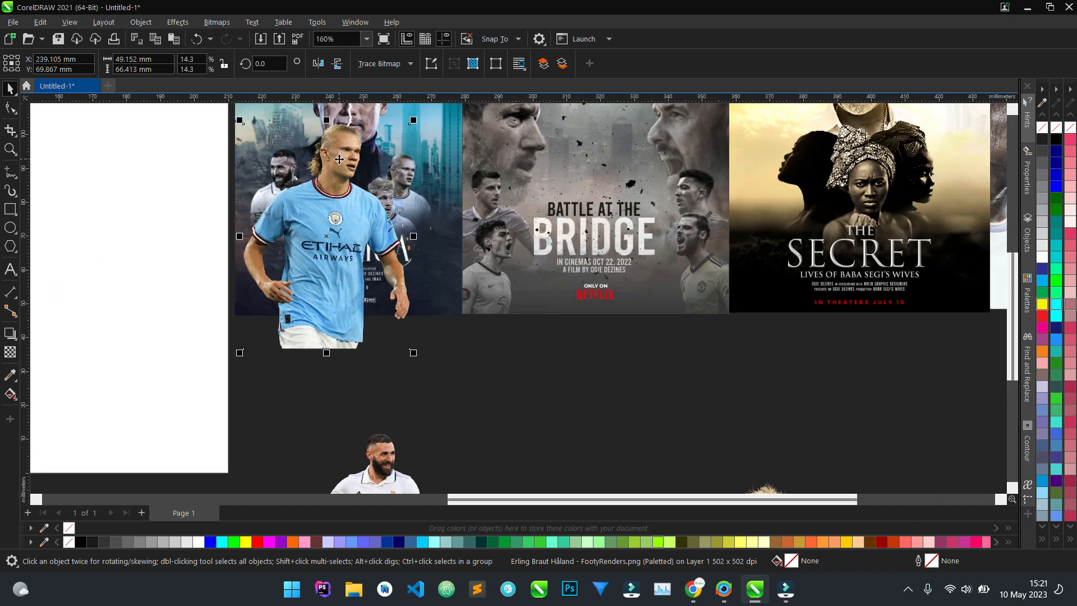
pyautogui.moveTo(290, 186); pyautogui.dragTo(404, 178)
pyautogui.scroll(2, 441, 174)
pyautogui.moveTo(485, 256); pyautogui.dragTo(489, 275)
pyautogui.scroll(-1, 451, 271)
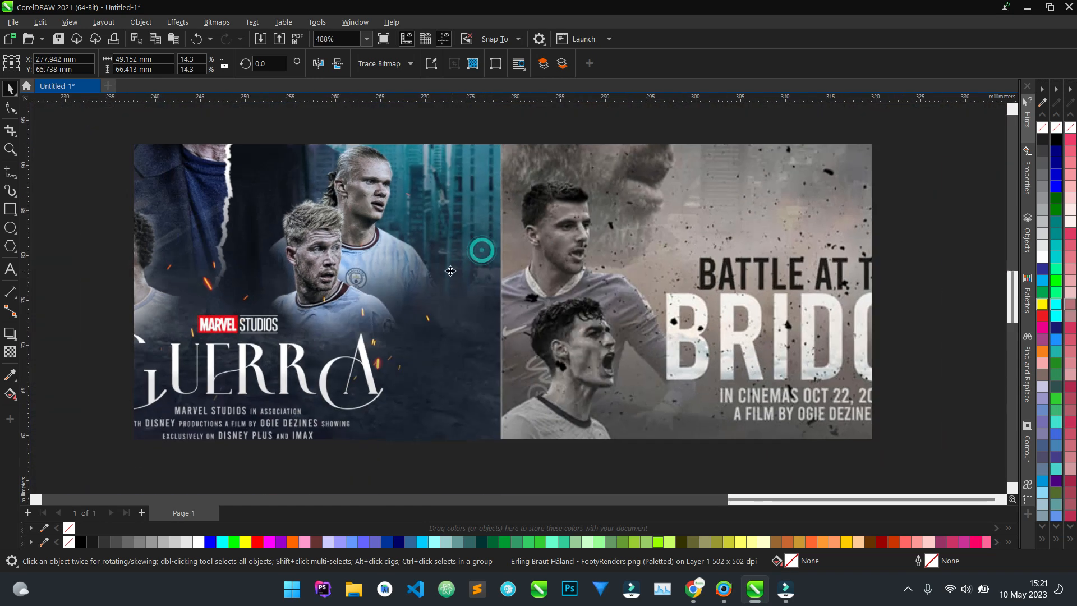
pyautogui.scroll(-4, 451, 210)
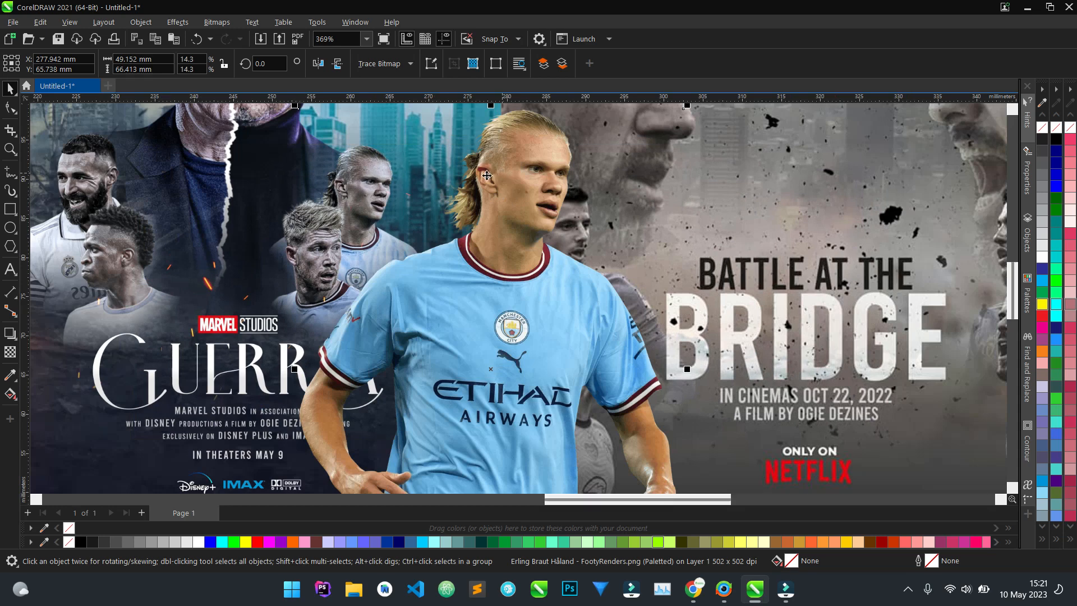
pyautogui.moveTo(466, 237); pyautogui.dragTo(667, 386)
# Compare the large blue-shirted player cutout with his graded version on the GUERRA poster and set it aside below the posters
pyautogui.moveTo(696, 446); pyautogui.dragTo(493, 178)
pyautogui.scroll(3, 493, 178)
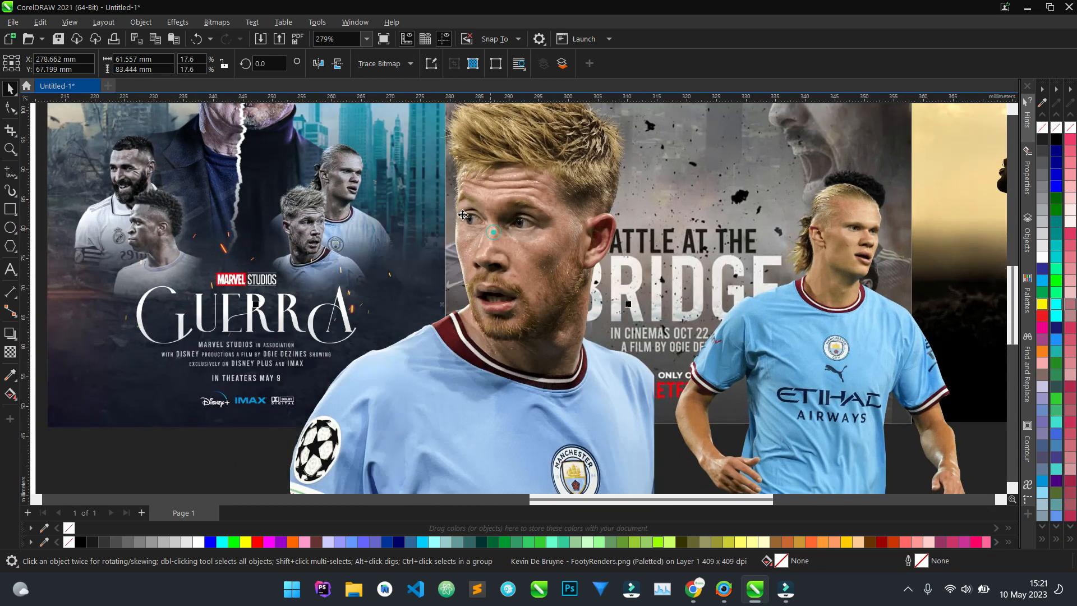
pyautogui.moveTo(492, 231); pyautogui.dragTo(465, 218)
pyautogui.scroll(1, 465, 278)
pyautogui.scroll(-4, 334, 219)
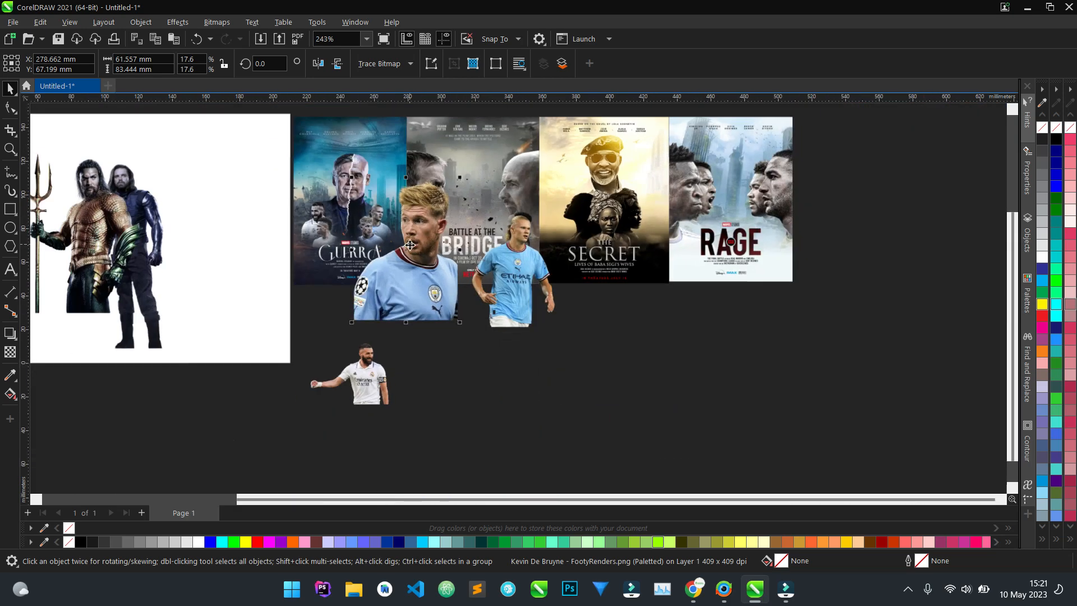
pyautogui.moveTo(410, 246); pyautogui.dragTo(668, 371)
# Compare the white-shirted player cutout with his graded version on the GUERRA poster and set it aside below the posters
pyautogui.moveTo(298, 226); pyautogui.dragTo(299, 225)
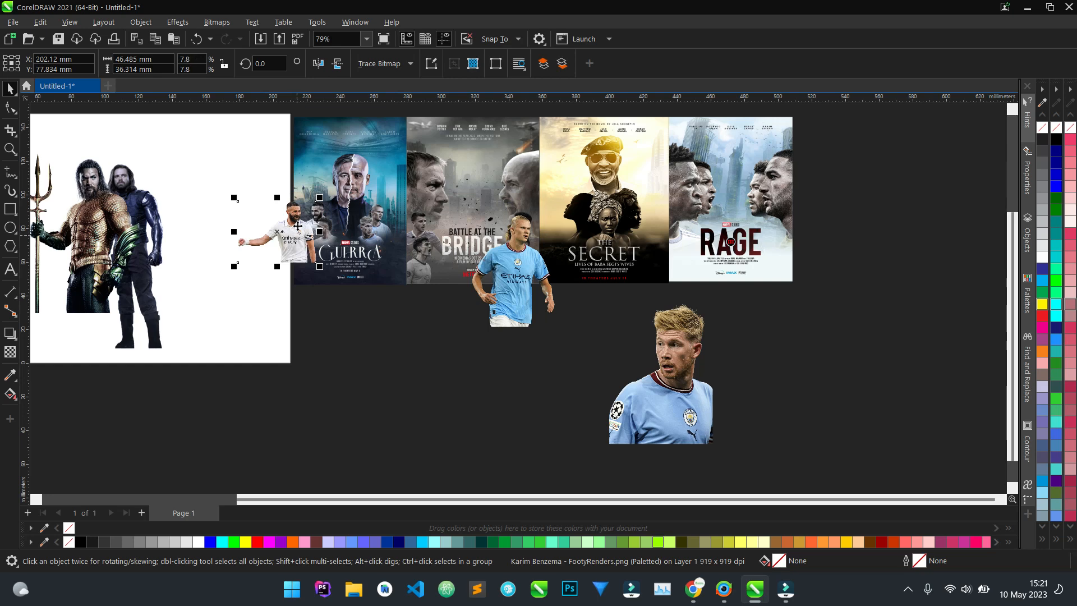
pyautogui.scroll(5, 310, 200)
pyautogui.scroll(-2, 328, 180)
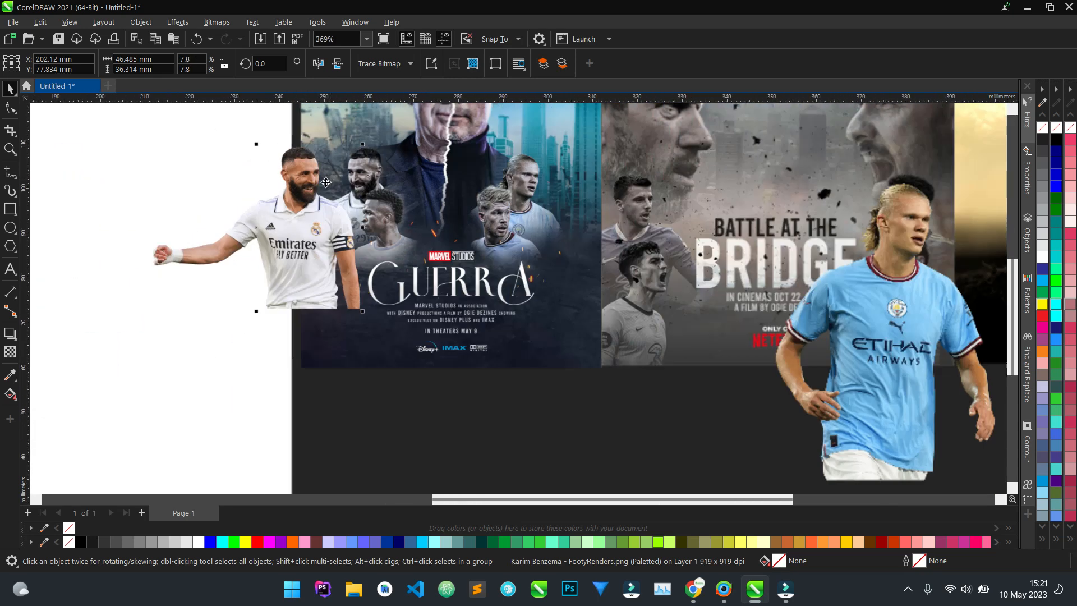
pyautogui.moveTo(310, 211); pyautogui.dragTo(546, 422)
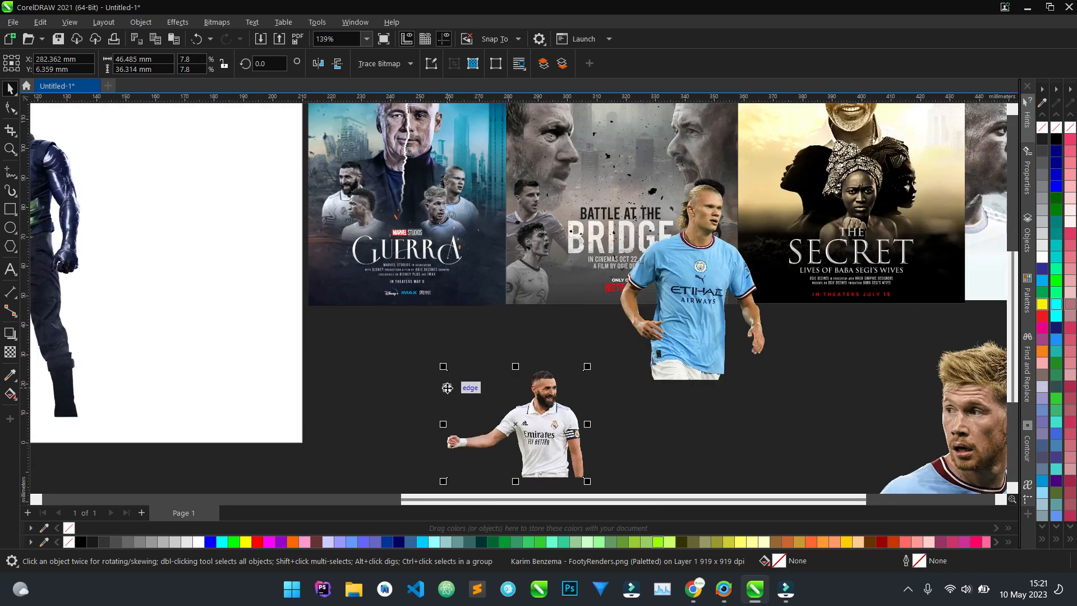
pyautogui.click(425, 375)
pyautogui.scroll(-3, 425, 376)
pyautogui.scroll(1, 283, 267)
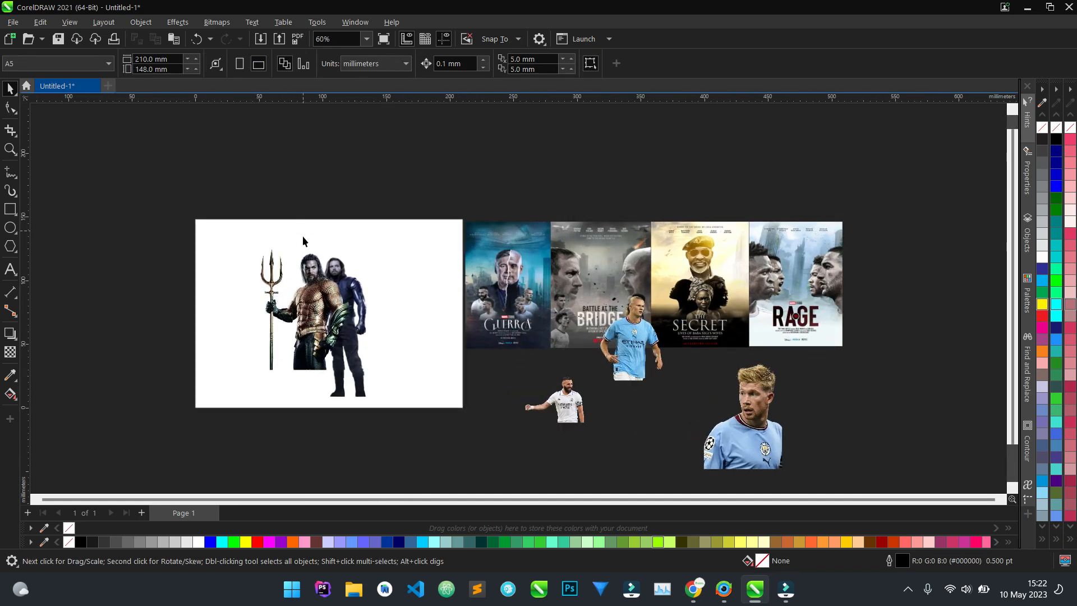
pyautogui.scroll(2, 359, 292)
pyautogui.scroll(1, 361, 271)
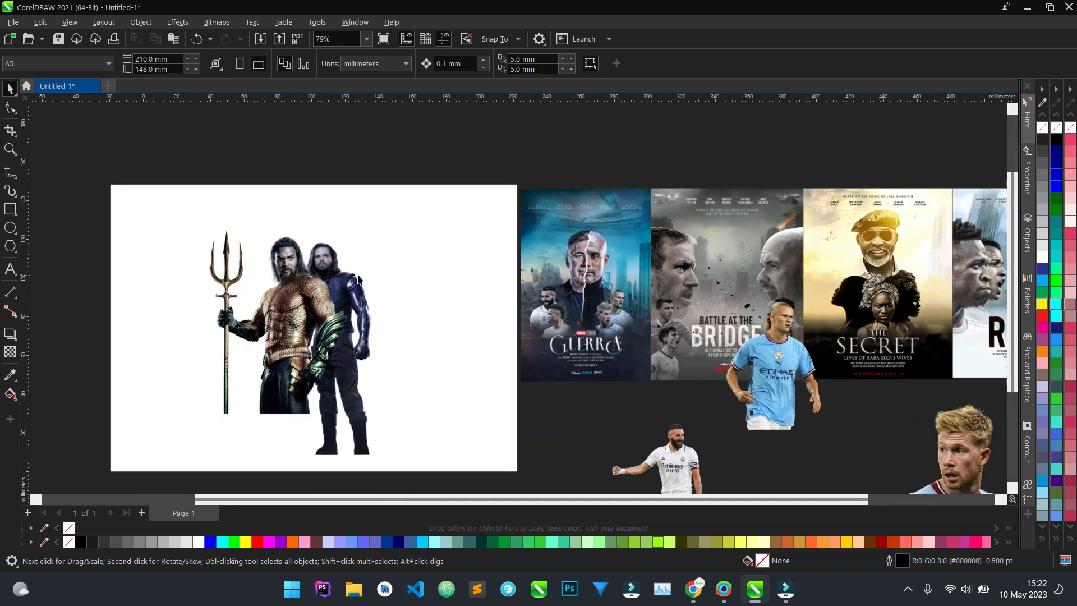